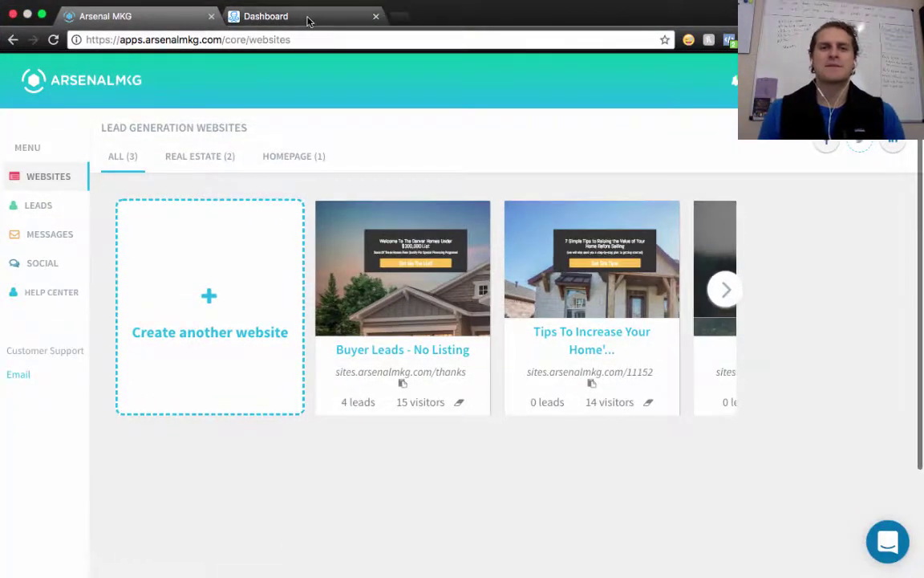
Switch to the ManyChat dashboard for the Real Estate Agent page, showing 1 active subscriber
click(308, 19)
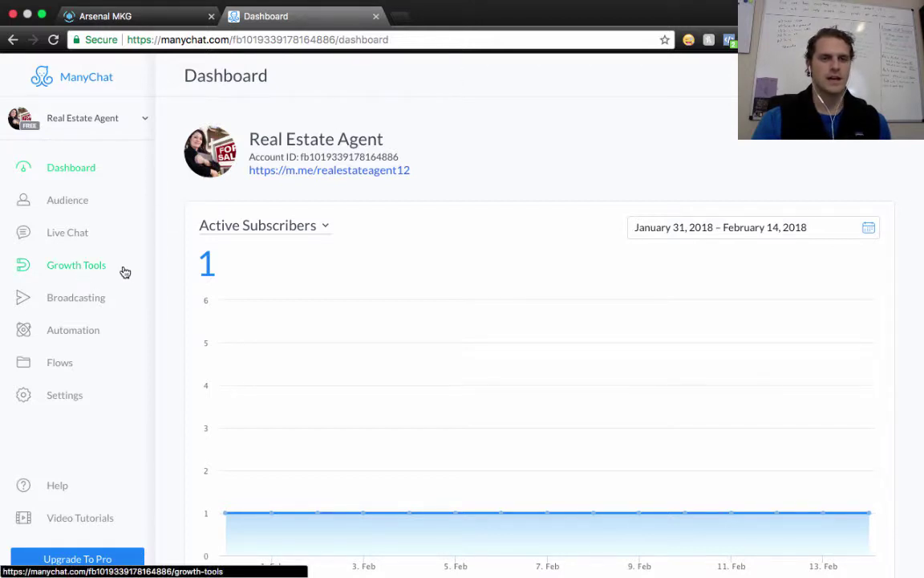
Review the Automation sequences, then return to Growth Tools listing Example Bar, Example Popup and RE Bot Button
click(74, 272)
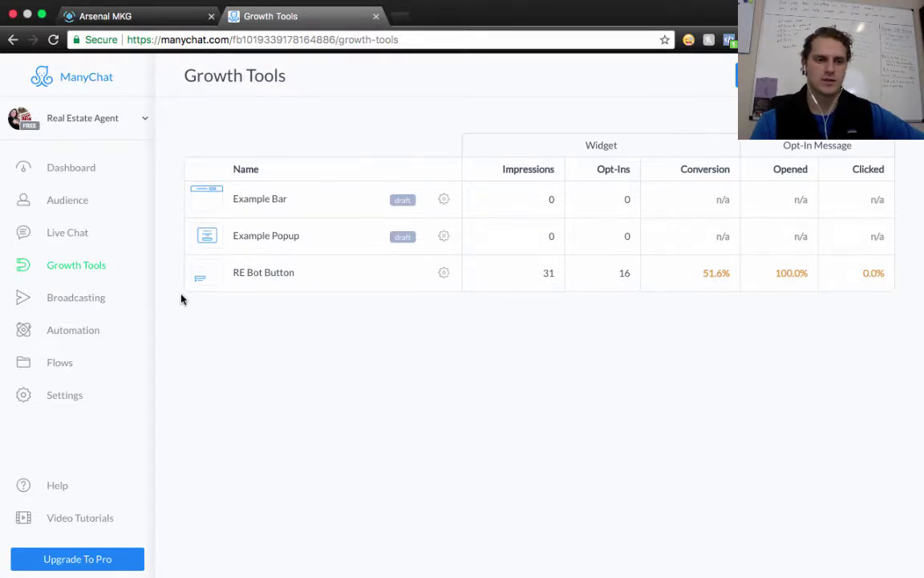
click(75, 336)
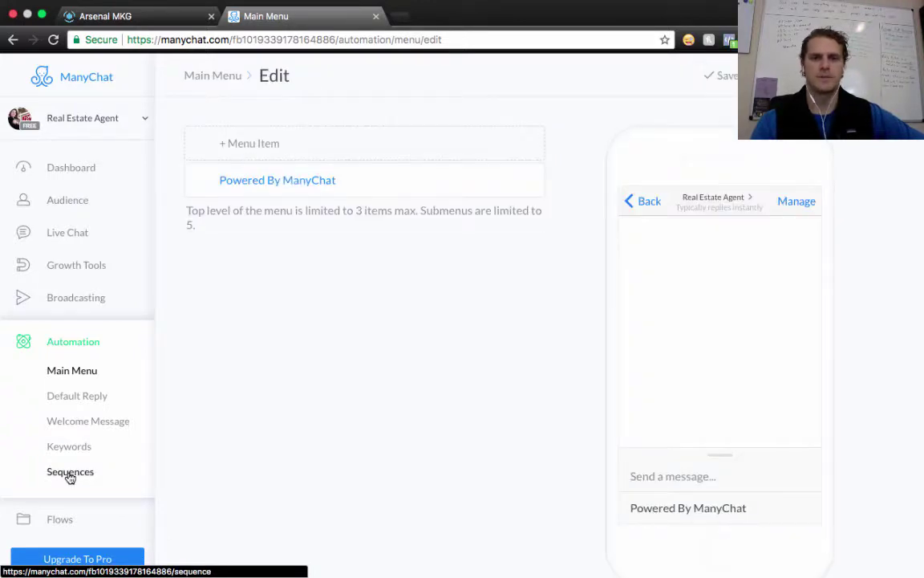
click(70, 473)
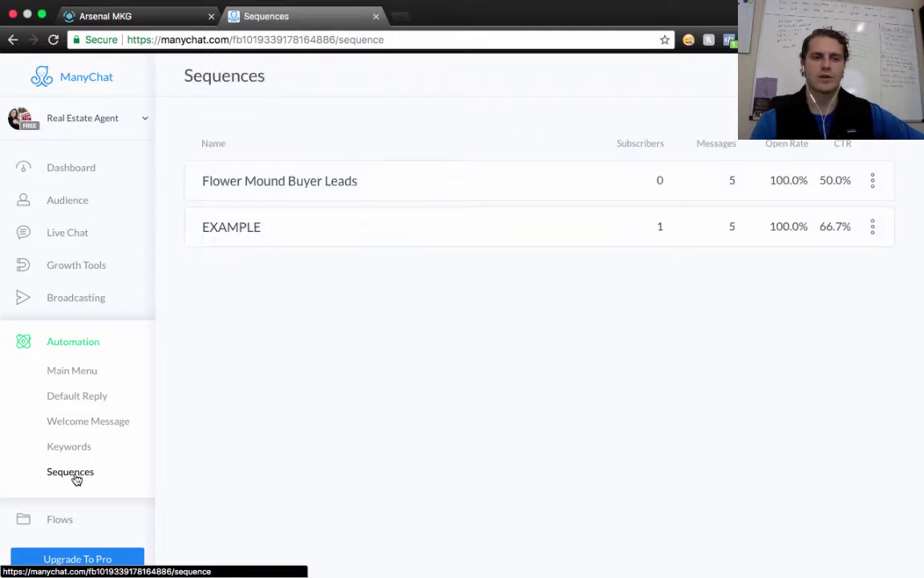
click(90, 266)
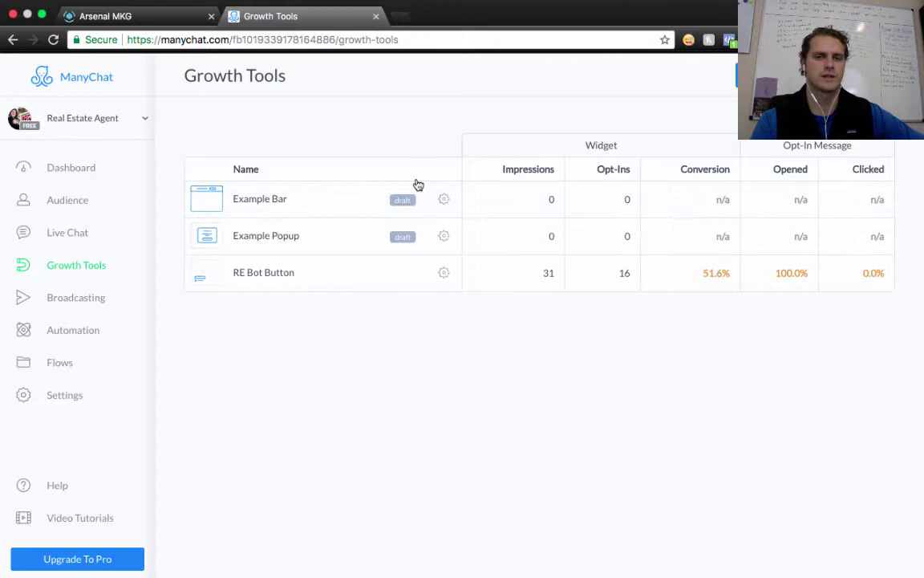
Create a new Messenger Ref URL growth tool, Growth Tool #4, with a default welcome message
click(442, 199)
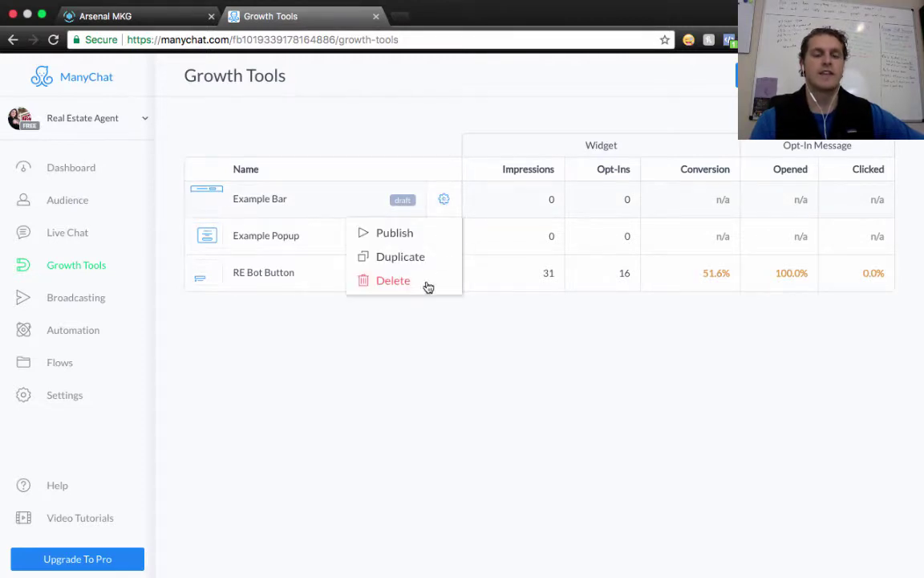
click(551, 378)
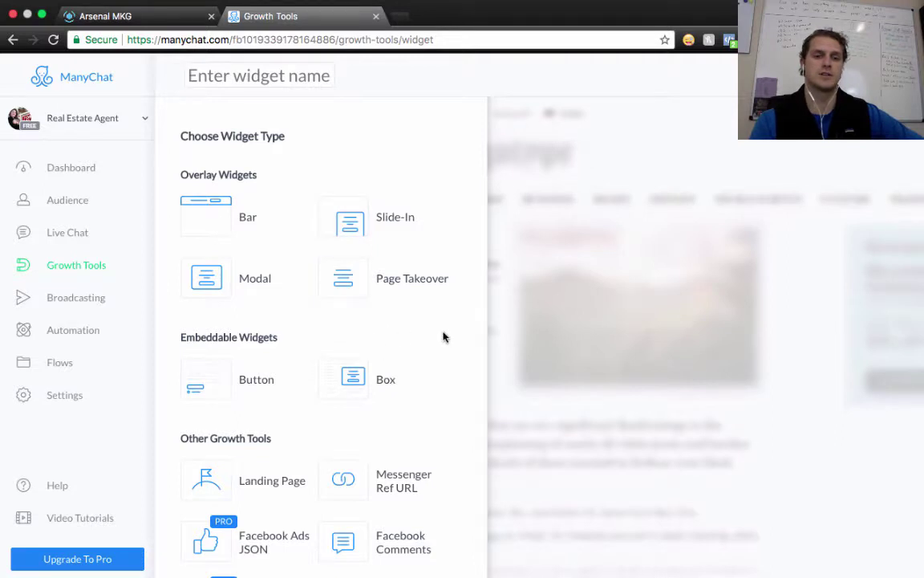
scroll(444, 336, down, 1)
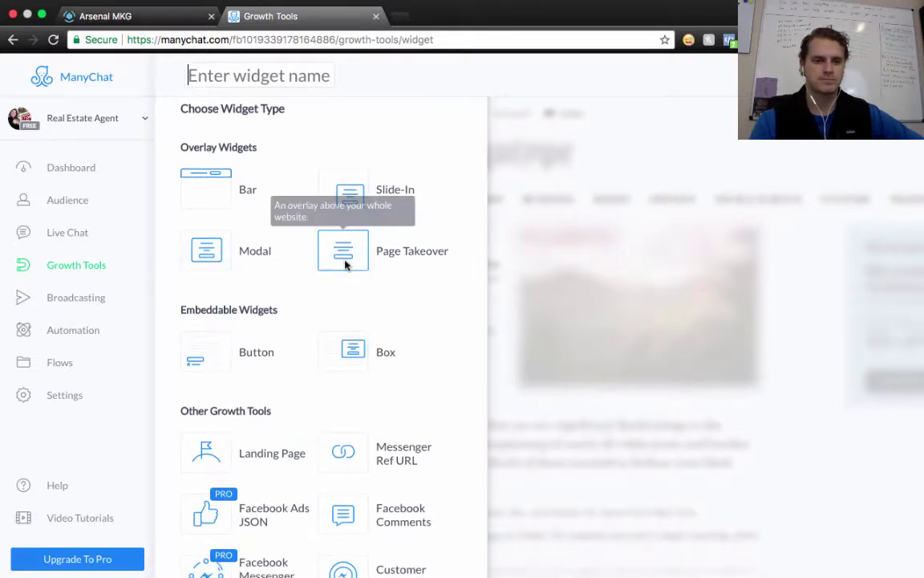
scroll(392, 297, down, 1)
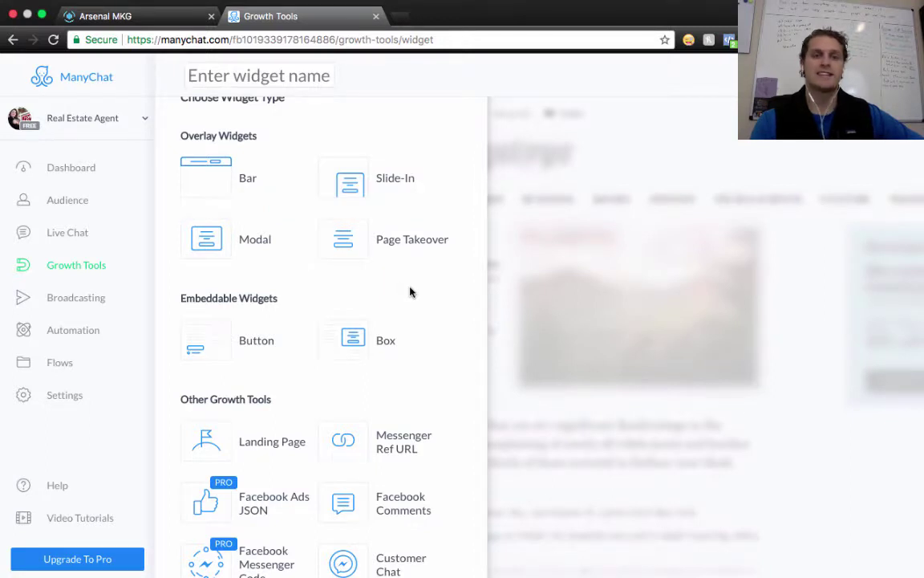
scroll(410, 292, down, 2)
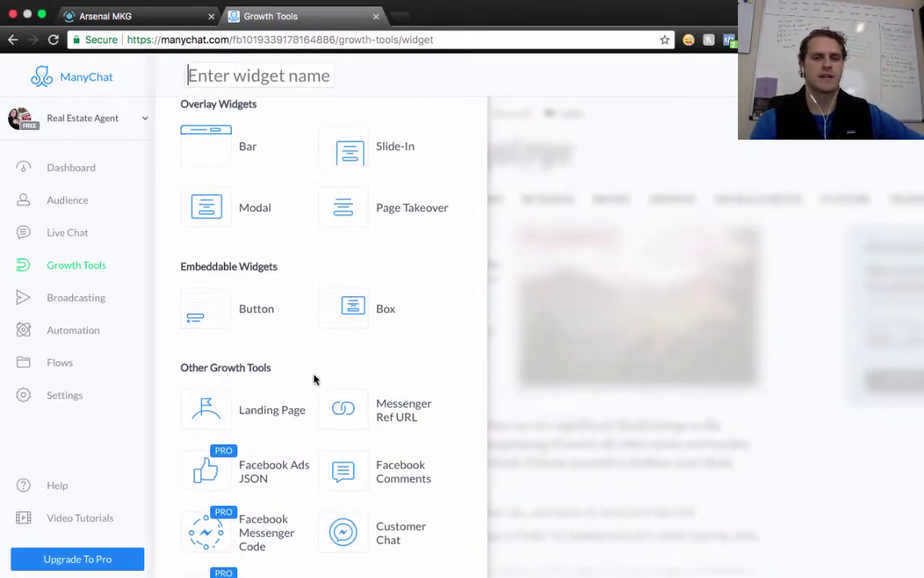
scroll(315, 357, down, 1)
scroll(306, 339, down, 1)
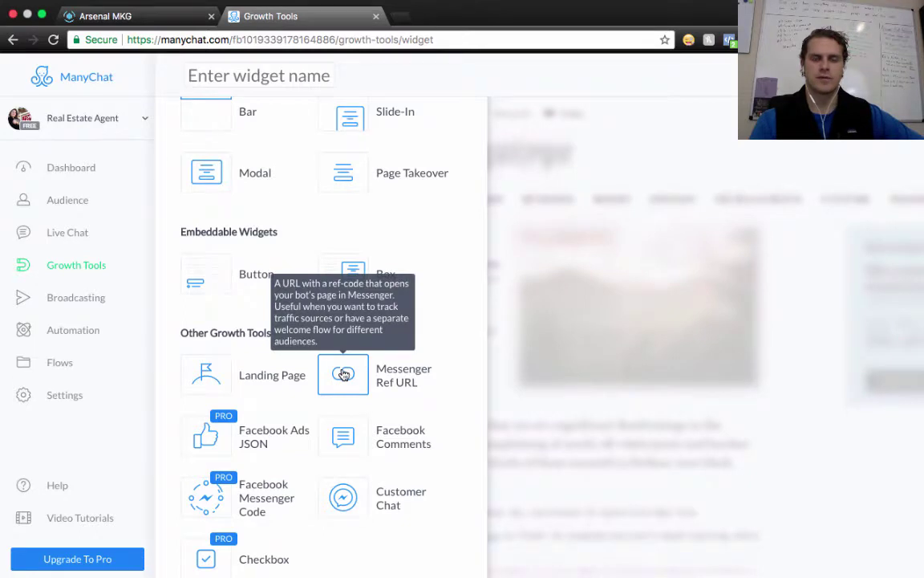
click(355, 370)
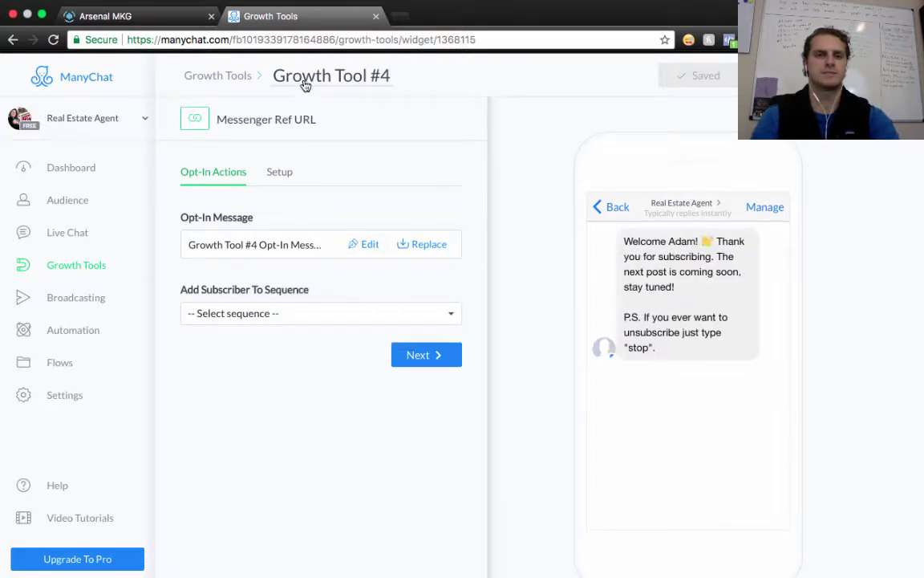
Rename the new ref URL growth tool to 'Buyer Leads'
click(310, 73)
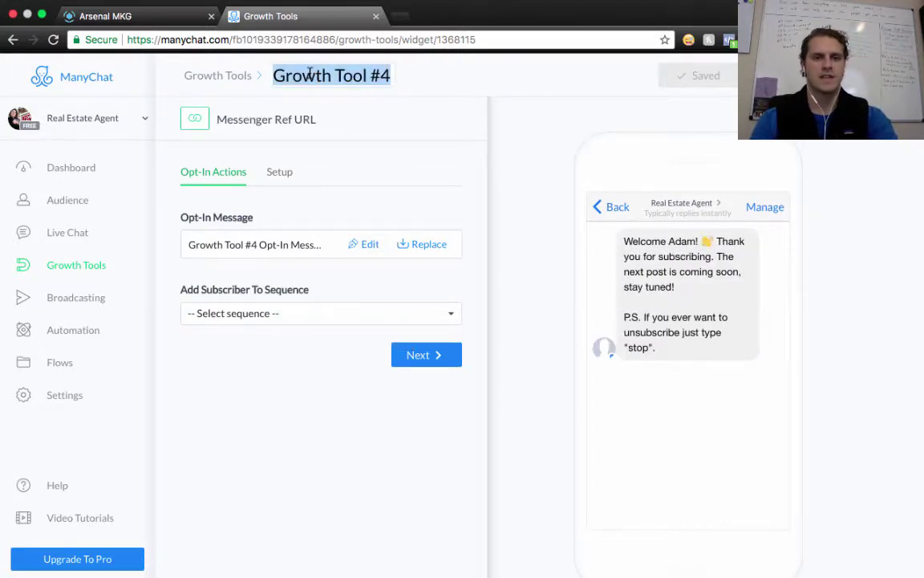
key(BackSpace)
text(Buyer Leads)
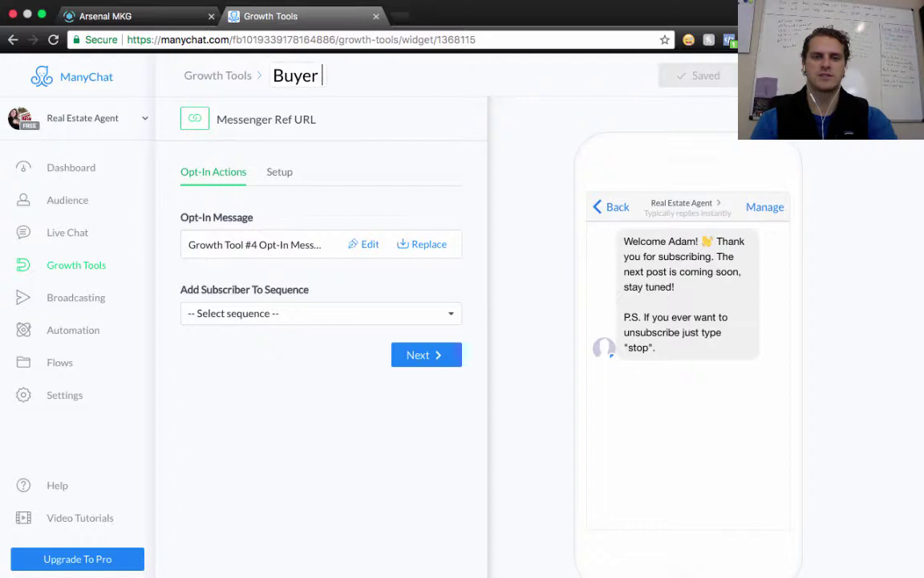
click(272, 406)
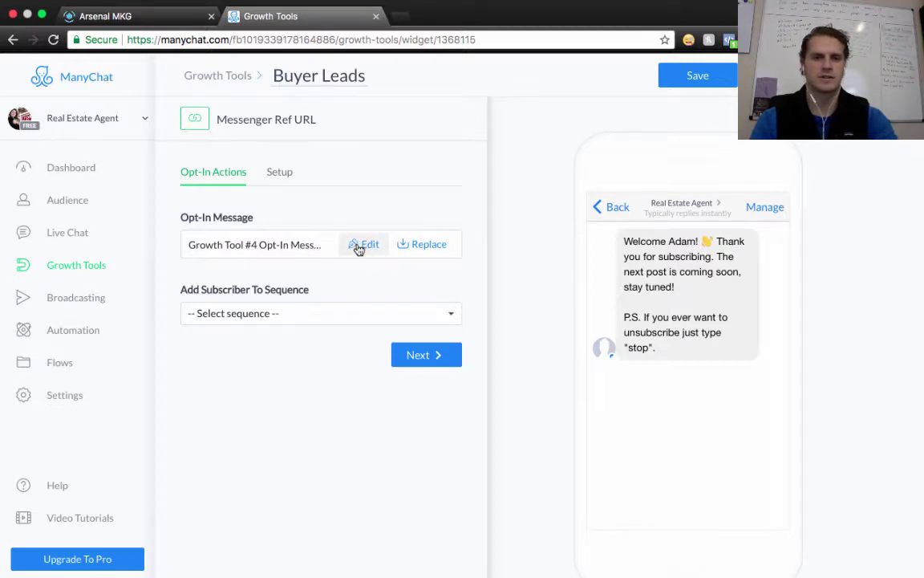
Save the Buyer Leads tool and bring up its opt-in message editor
click(362, 241)
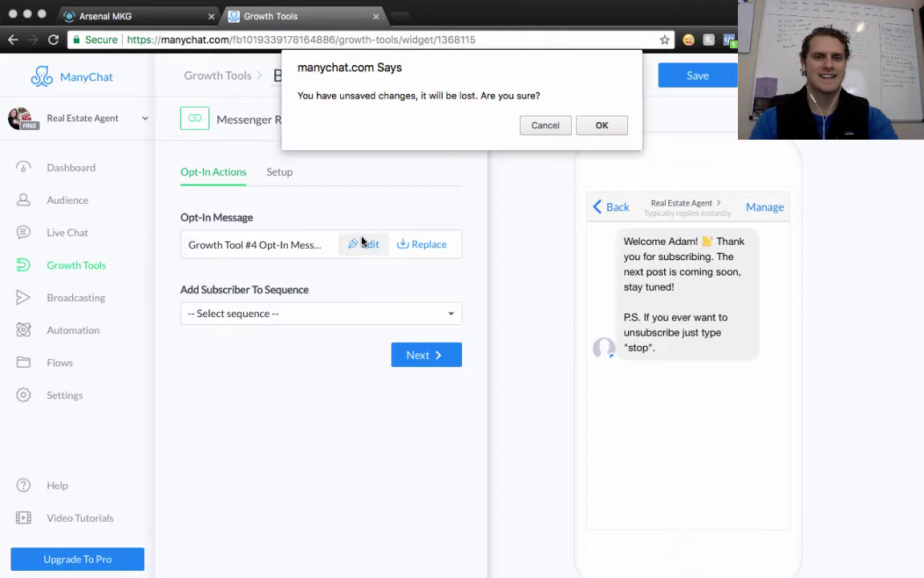
click(544, 127)
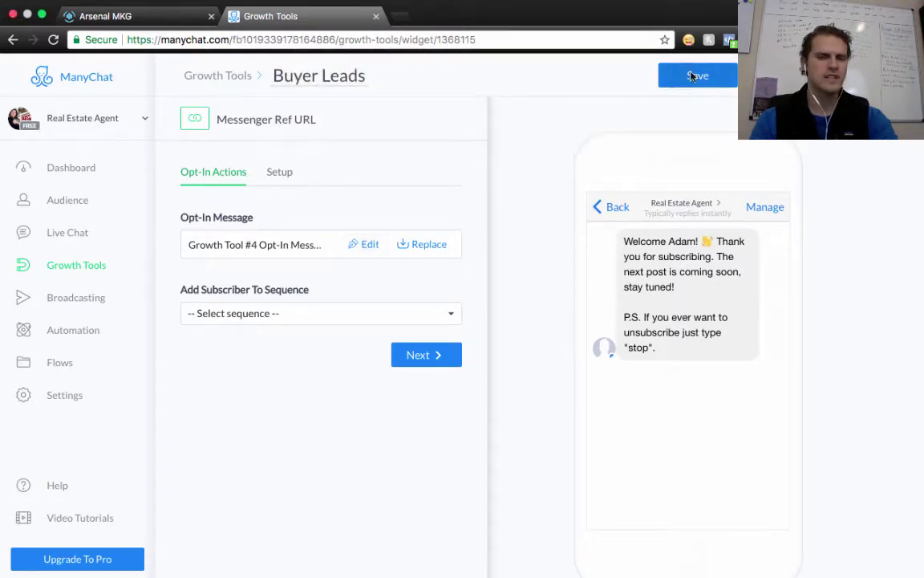
click(693, 76)
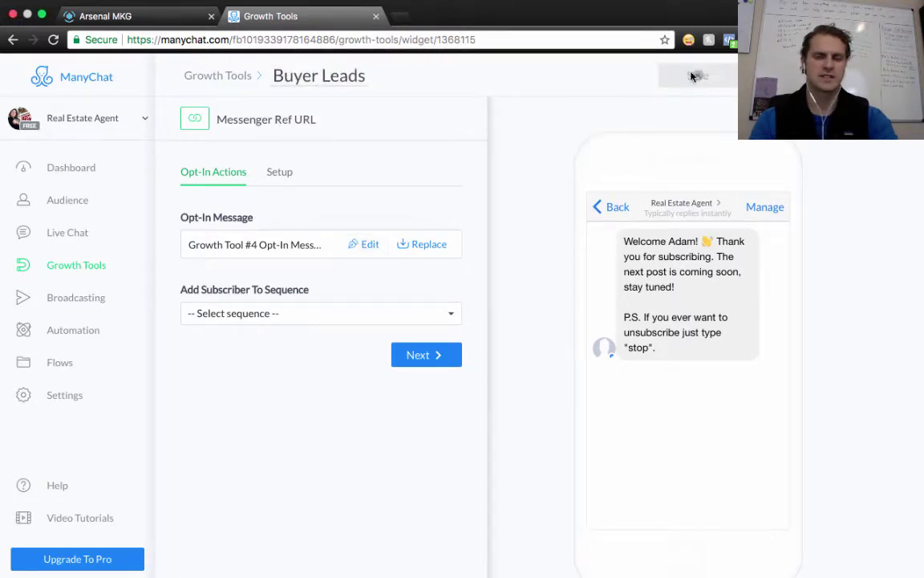
click(362, 245)
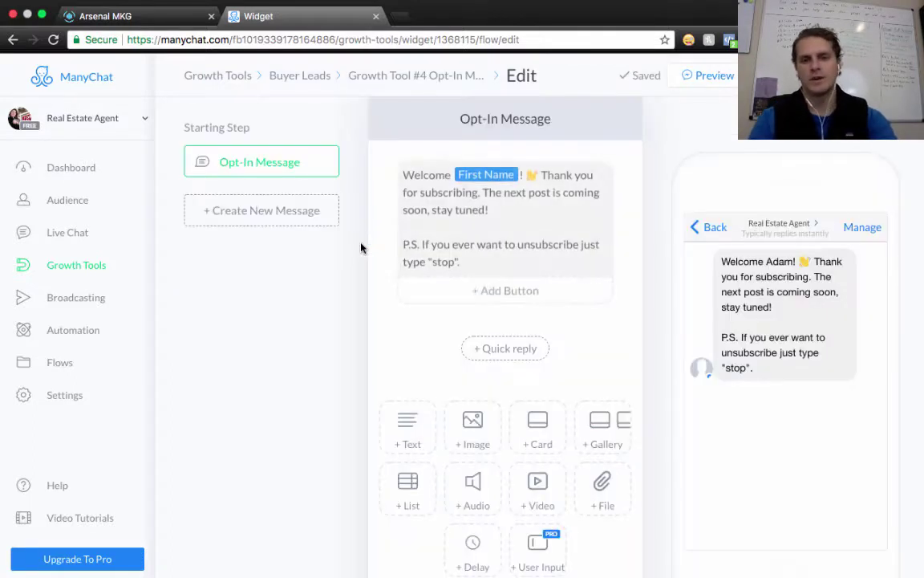
Delete 'The next post is coming soon, stay tuned!' from the opt-in message, then return to Buyer Leads
click(481, 214)
drag(482, 195, 493, 211)
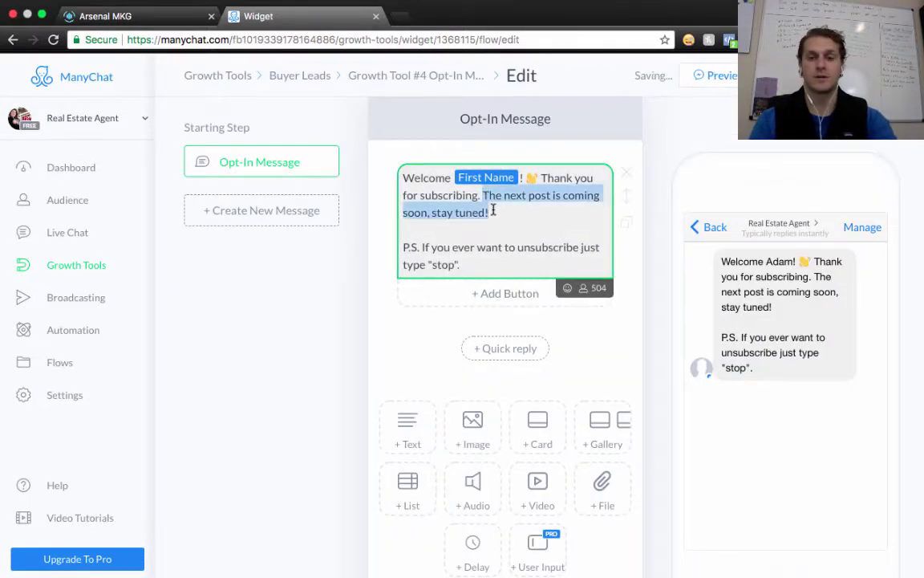
key(BackSpace)
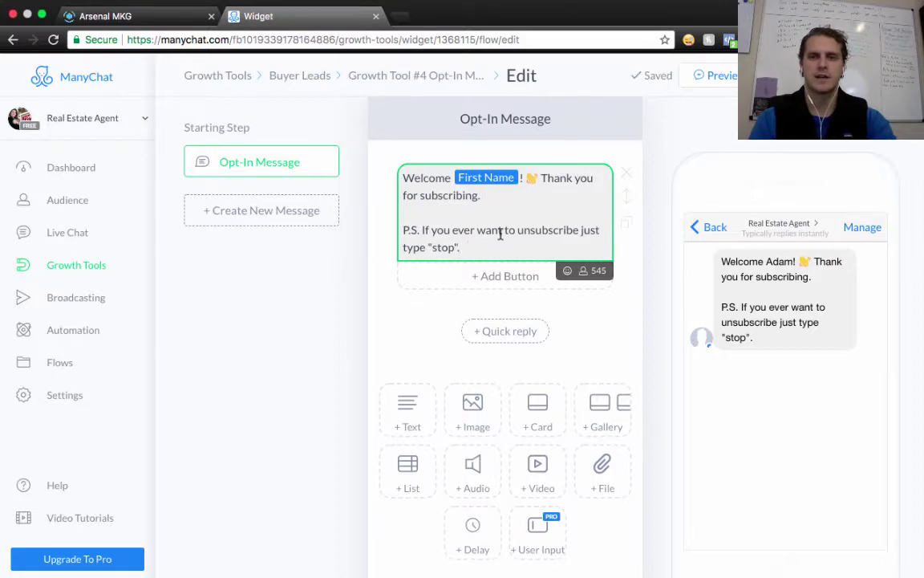
click(479, 245)
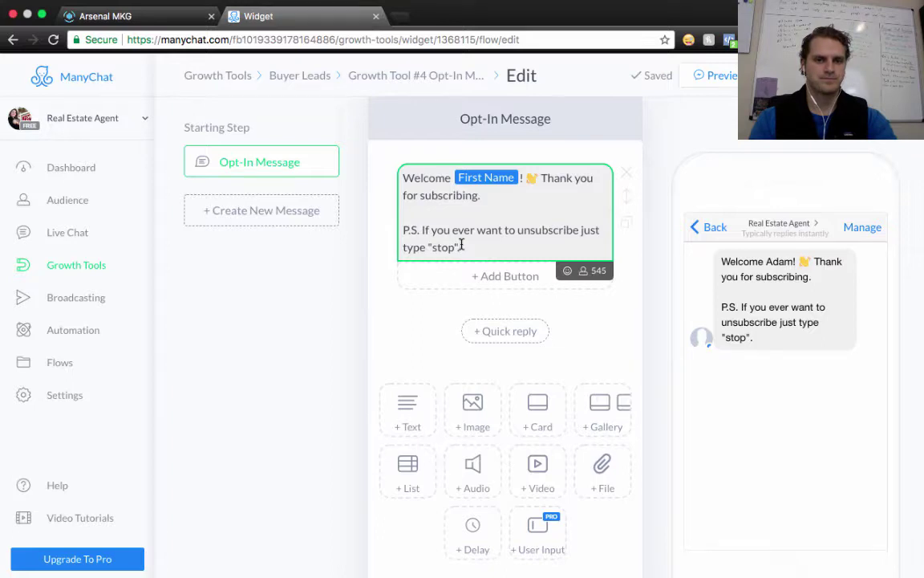
click(320, 78)
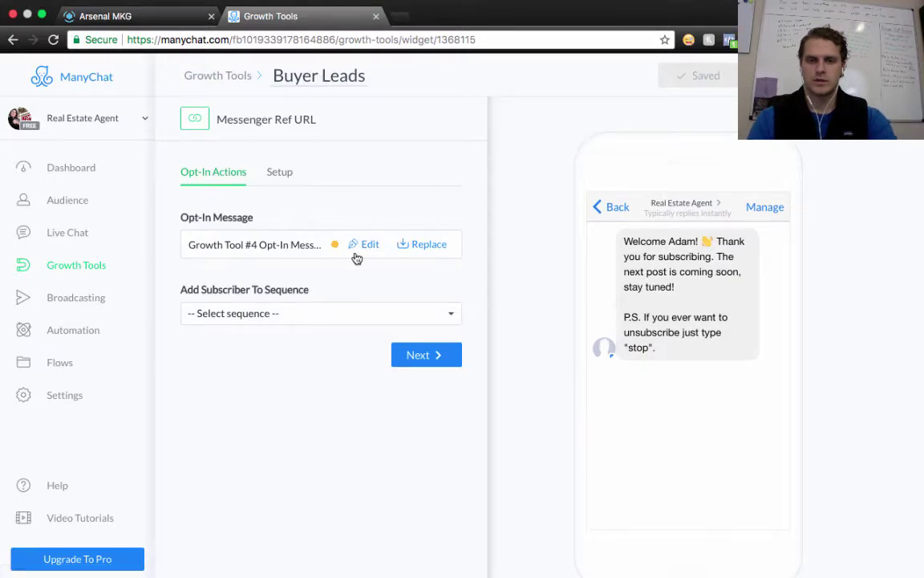
Make Buyer Leads opt-ins join the Flower Mound Buyer Leads sequence
click(365, 246)
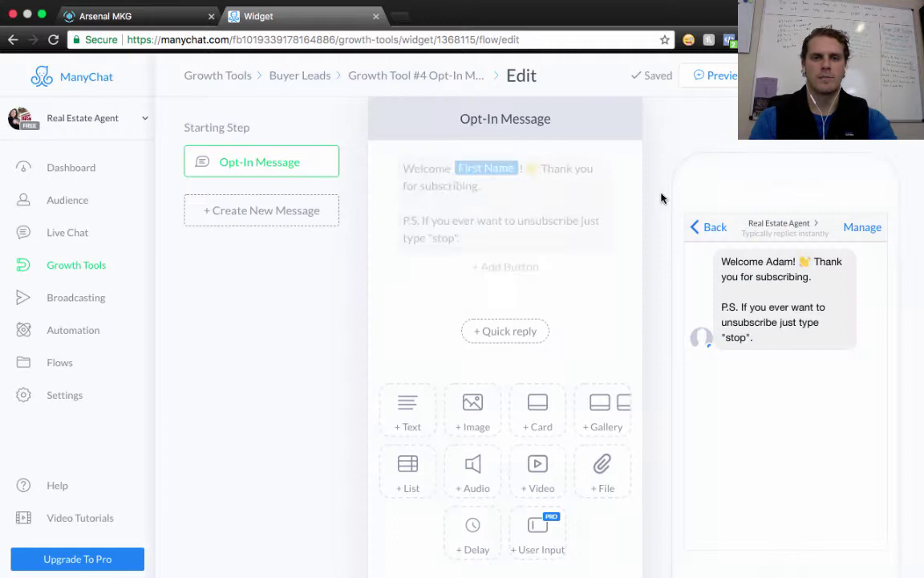
click(295, 81)
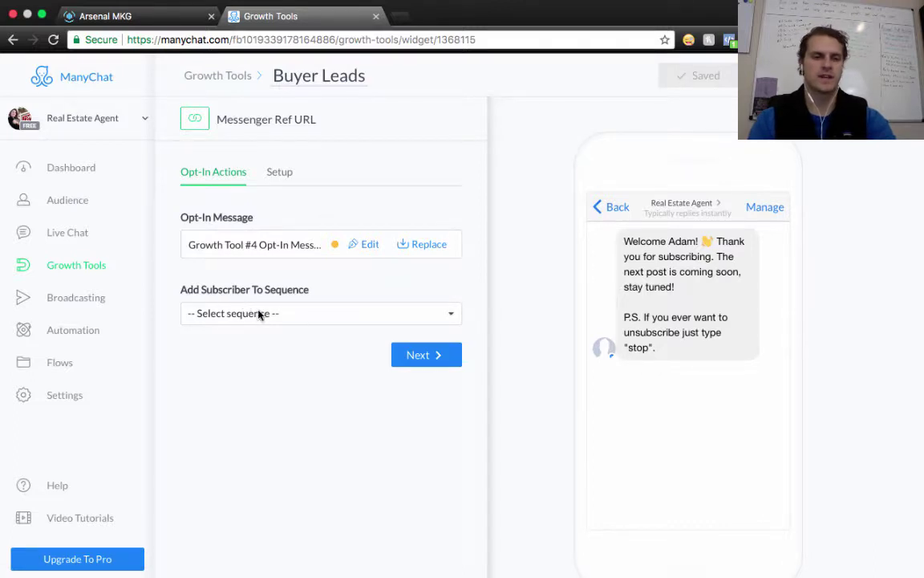
click(247, 315)
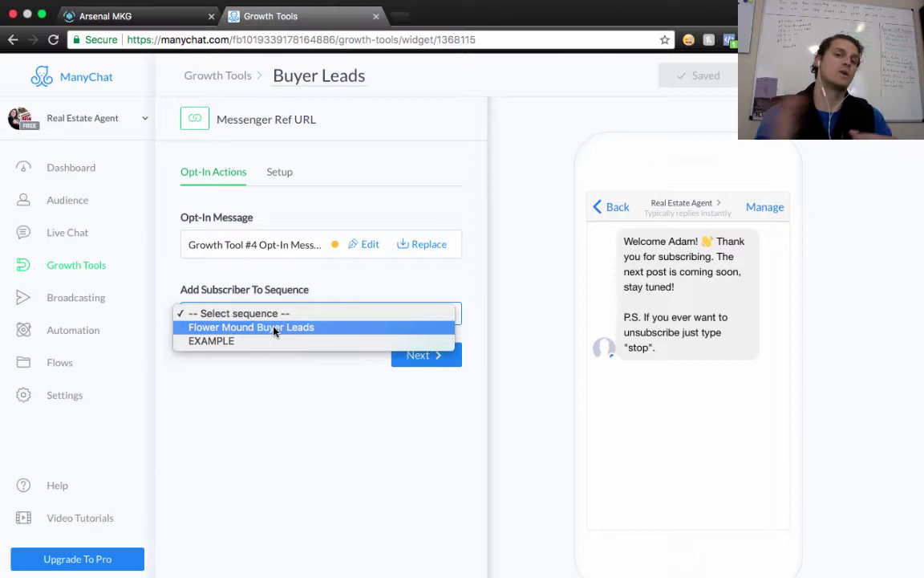
click(274, 329)
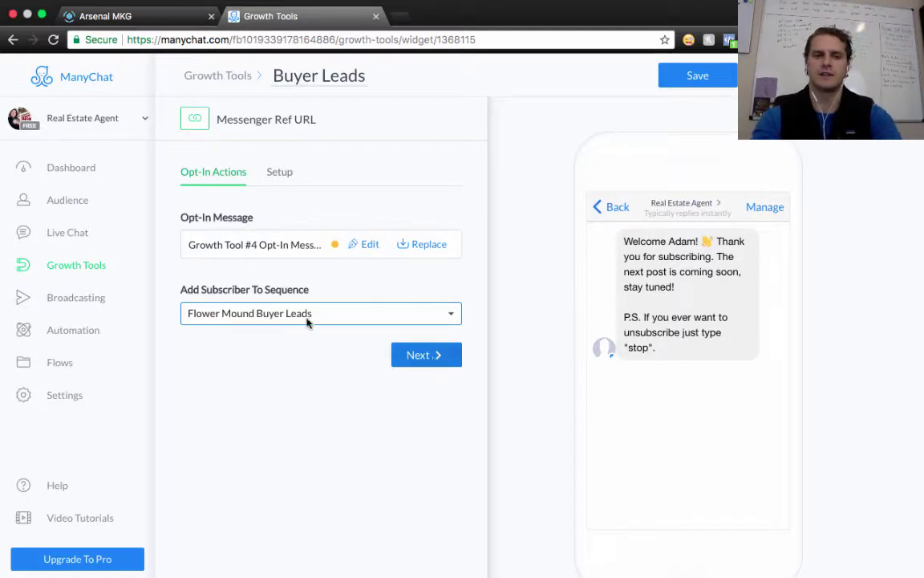
Set the custom ref parameter to flowermoundbuyerleads, save, and copy the Messenger ref URL
click(432, 355)
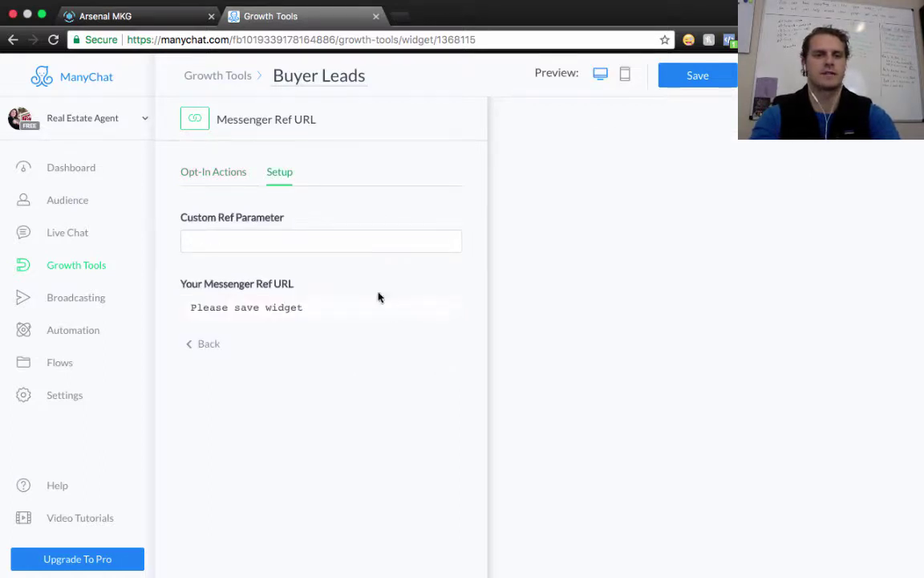
click(257, 240)
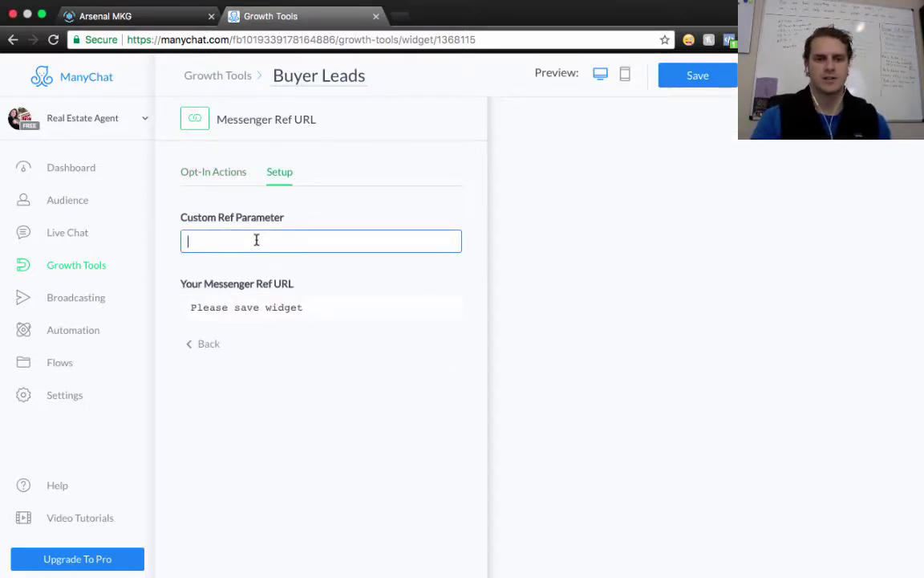
text(flowermoundbuyerleads)
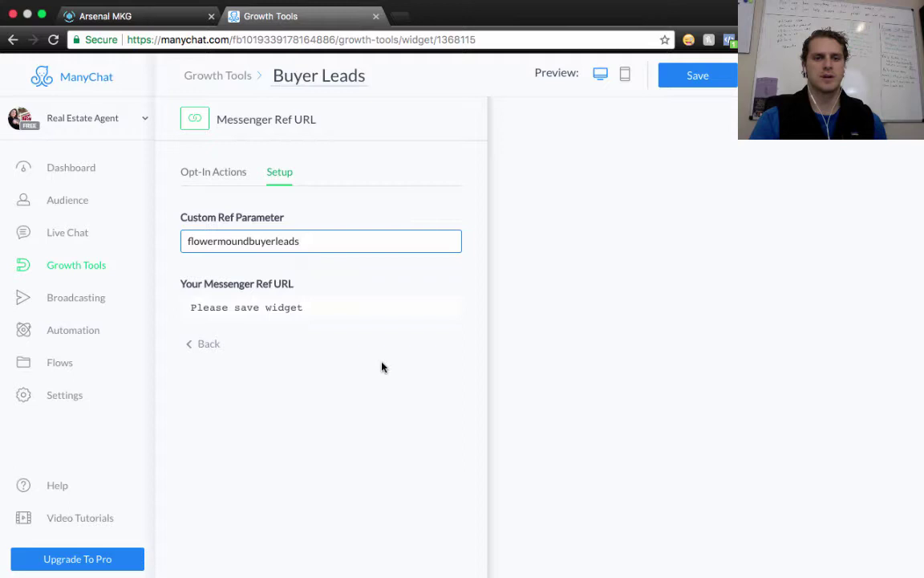
click(688, 77)
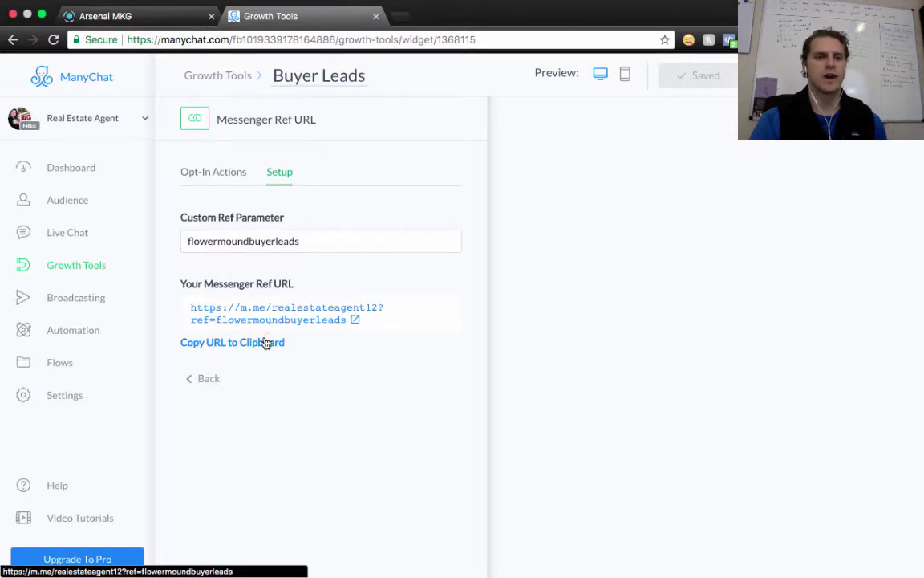
click(233, 344)
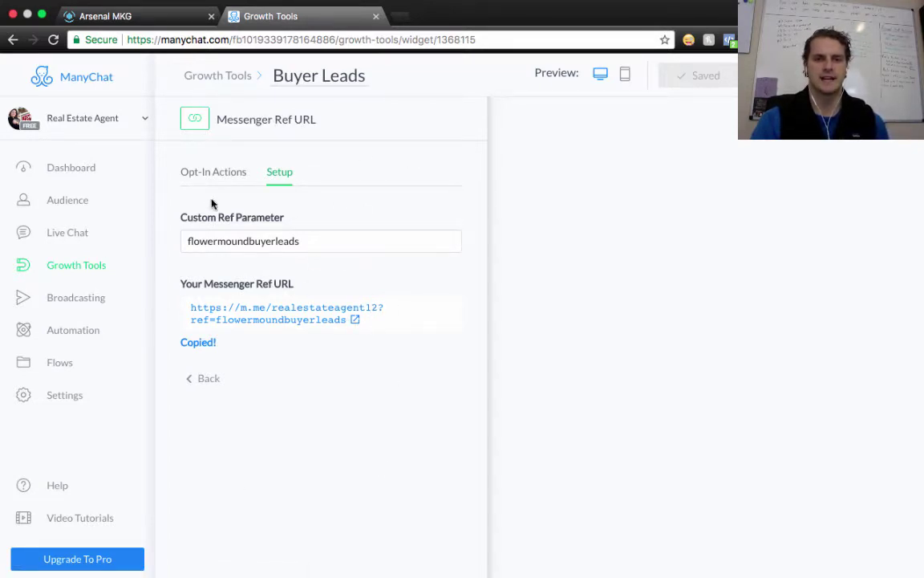
Open the Buyer Leads - No Listing site's THANKS page section settings in Arsenal MKG
click(135, 19)
mouse_move(406, 406)
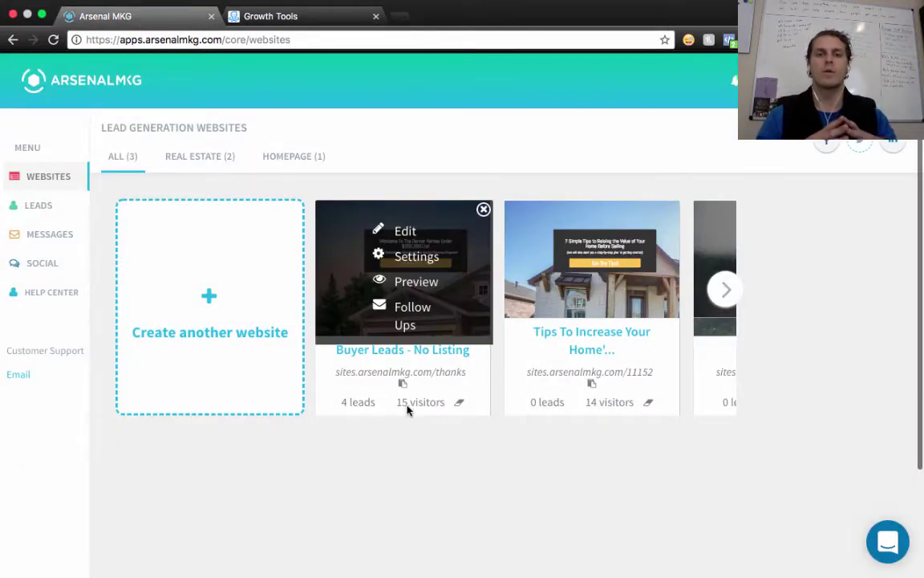
click(406, 233)
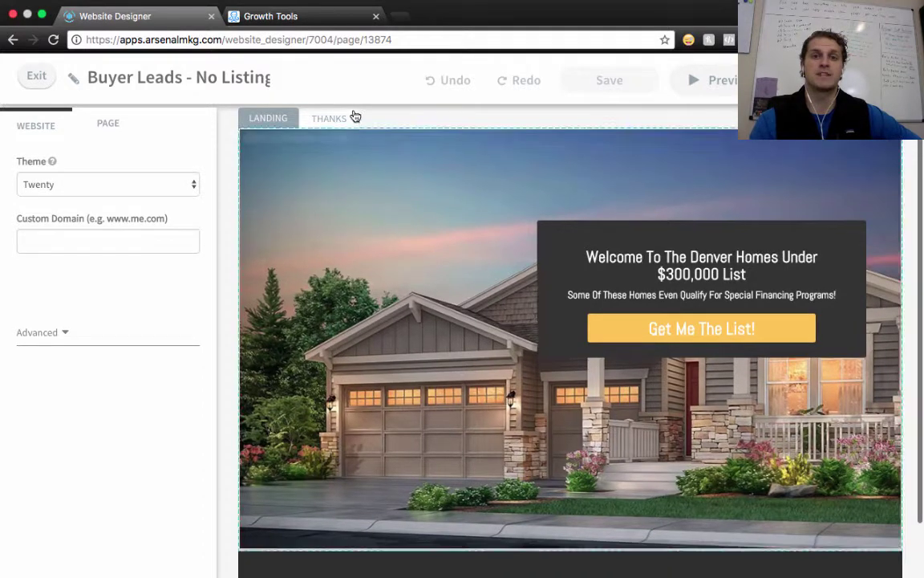
click(334, 120)
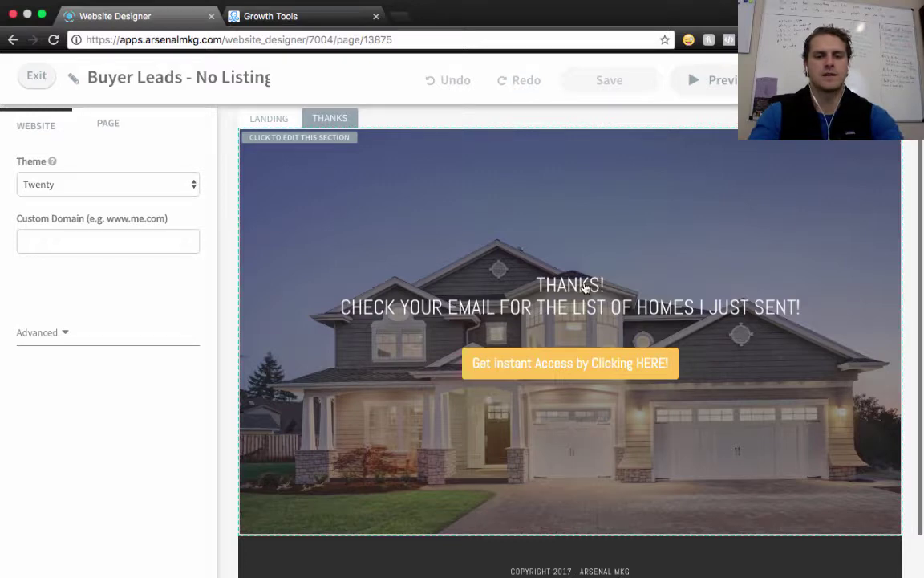
click(585, 288)
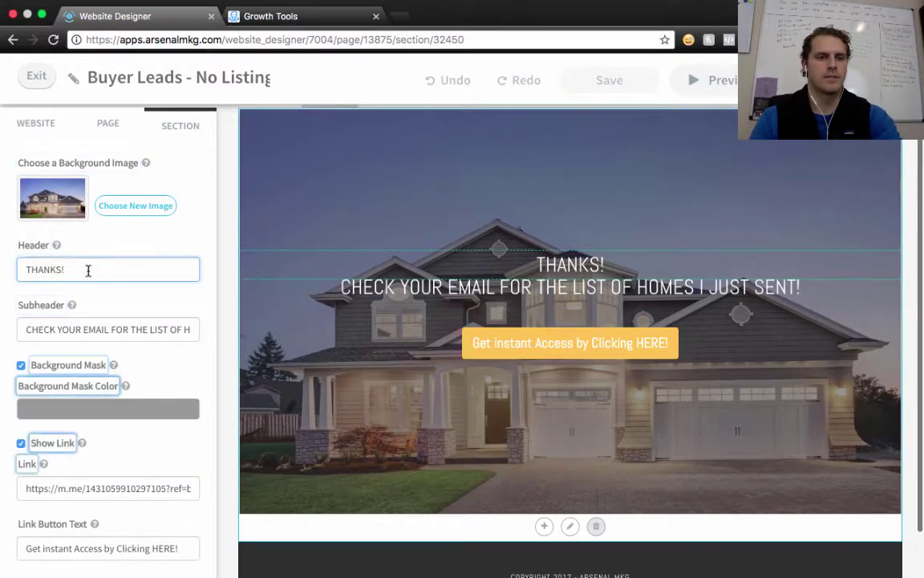
Change the header to 'THANKS! but wait!' and subheader to 'get instant access to your list of homes under XXX'
text(but wait)
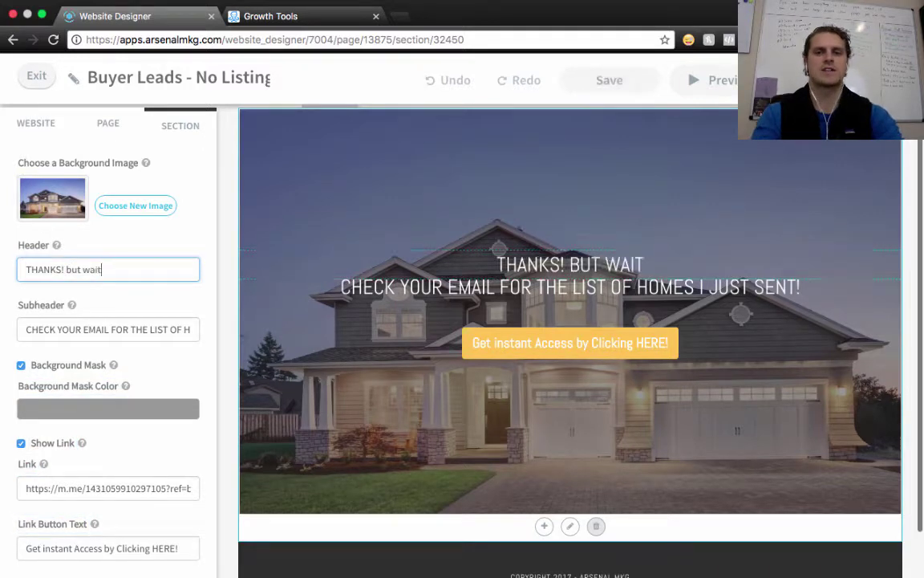
text(!)
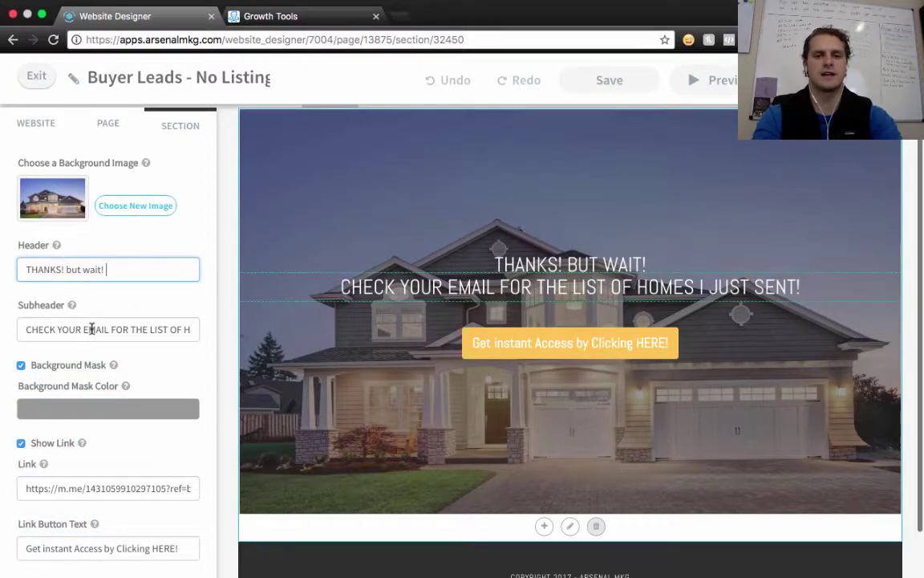
click(28, 329)
shift+click(198, 330)
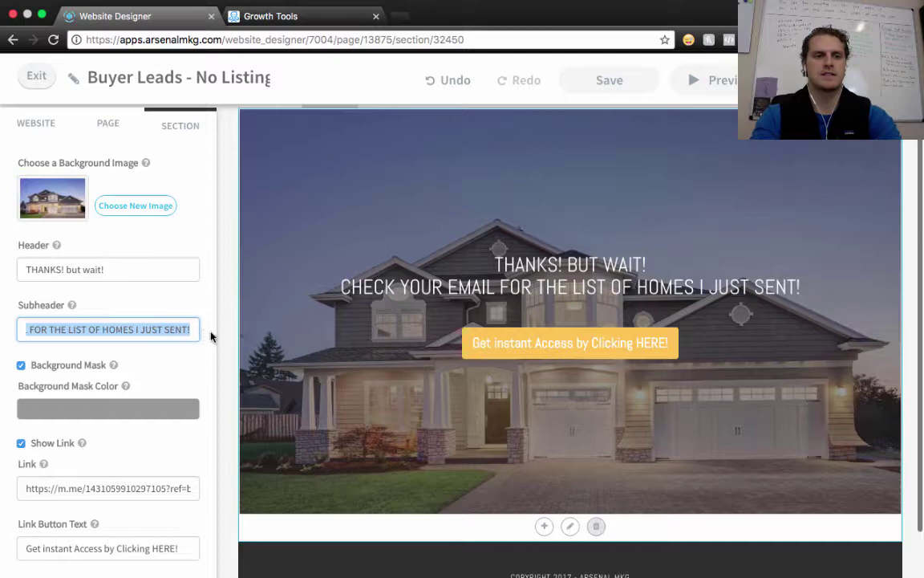
key(BackSpace)
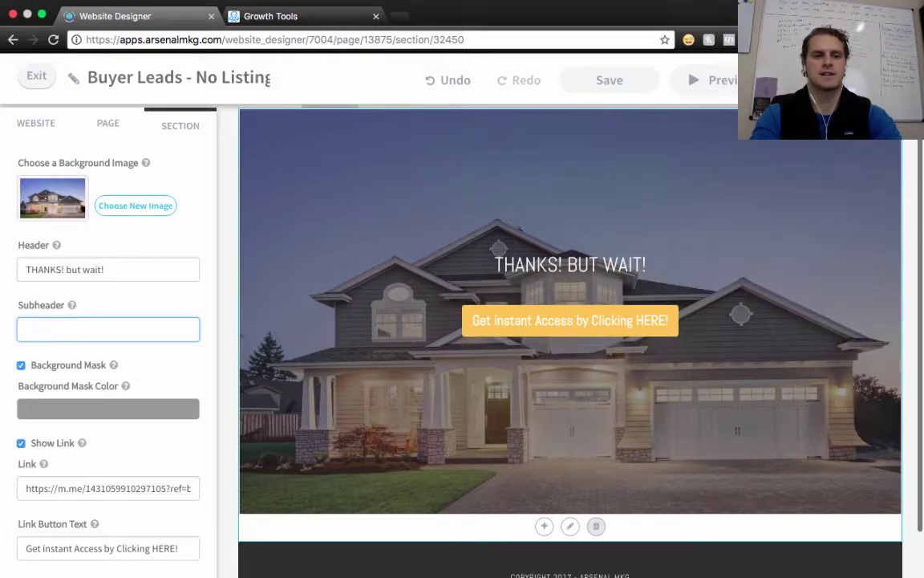
text(get )
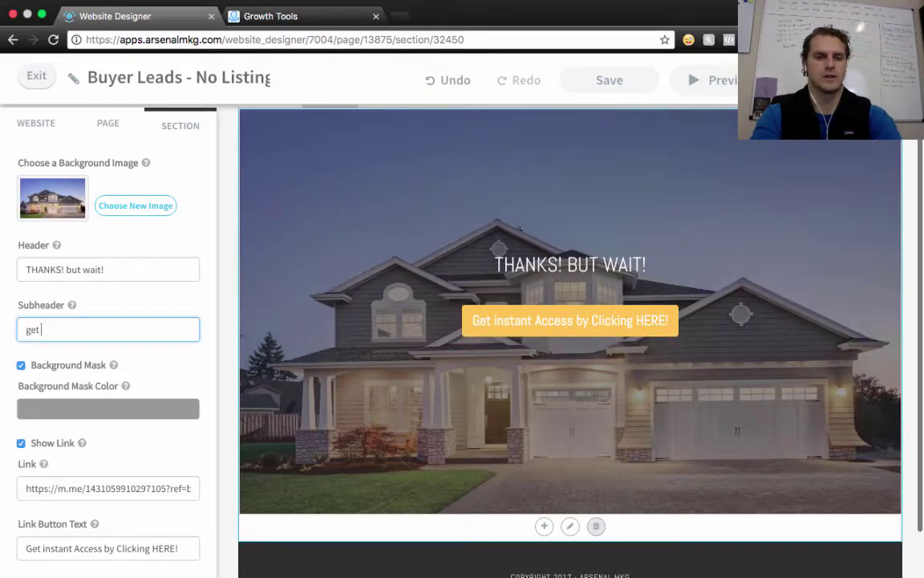
text(instant )
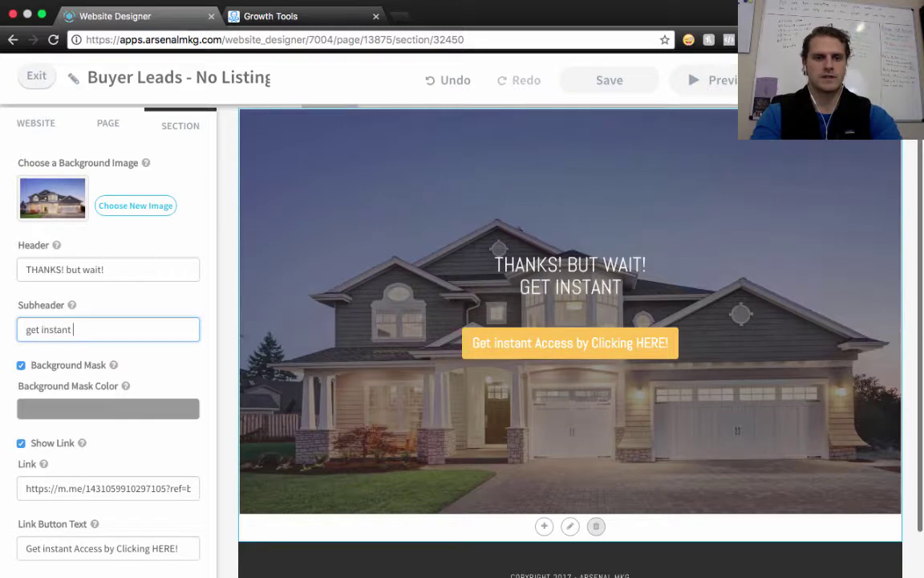
text(access to )
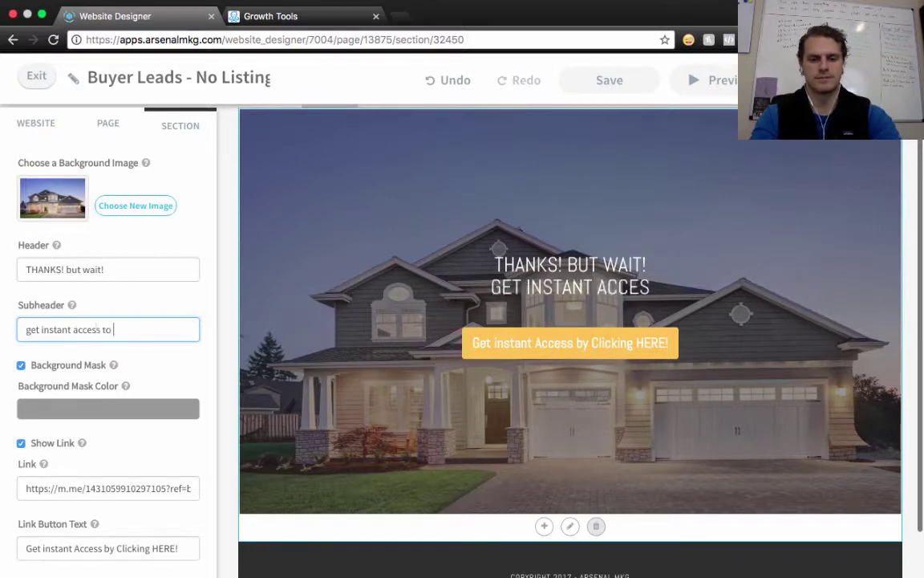
text(your list)
key(BackSpace)
text(your list)
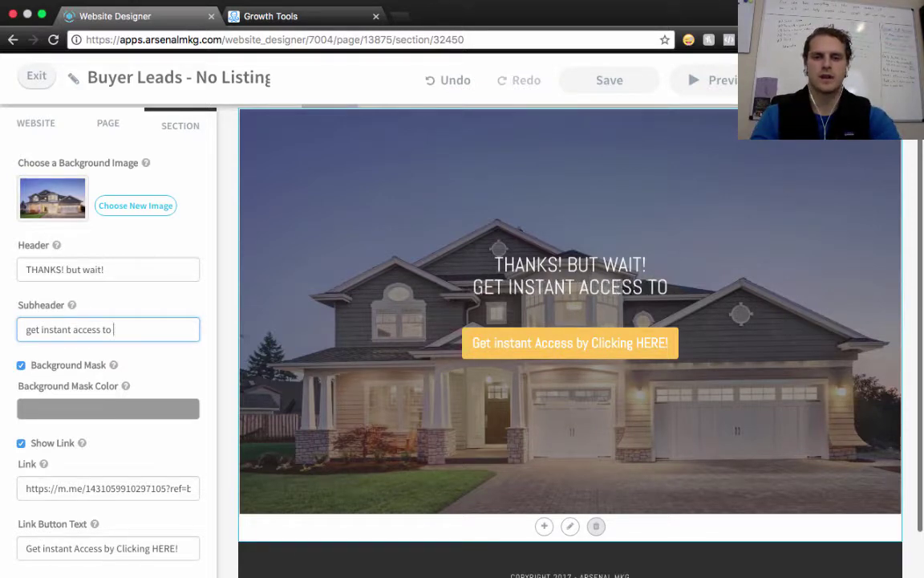
text( of)
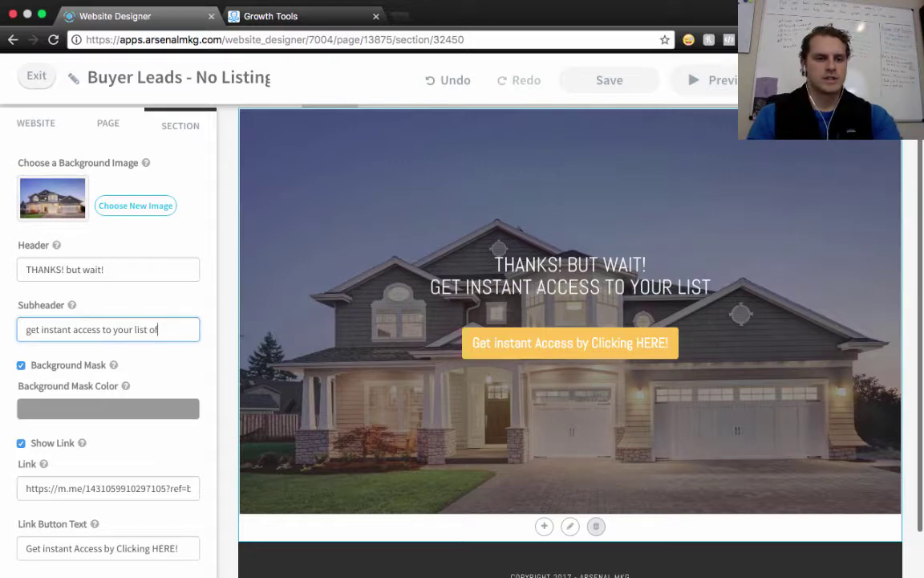
text( homes under)
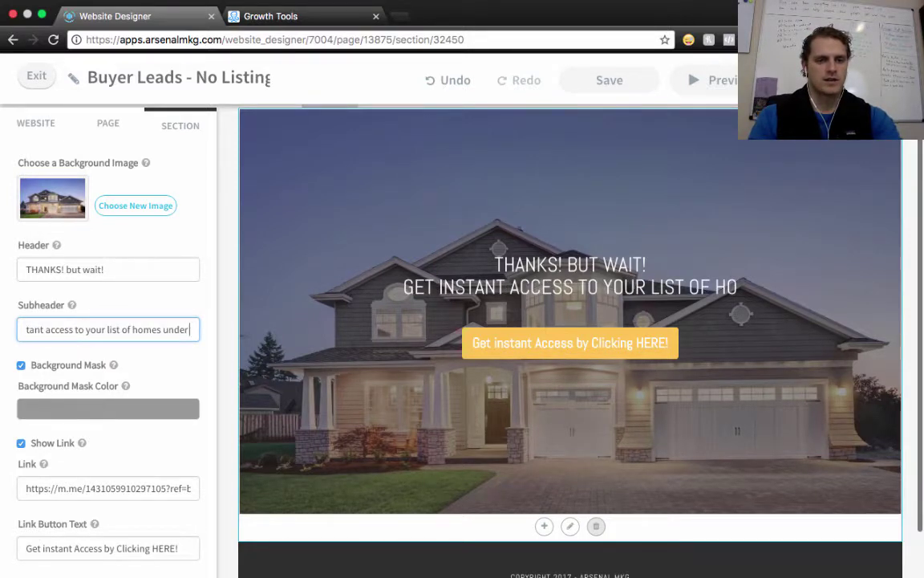
text( XXX)
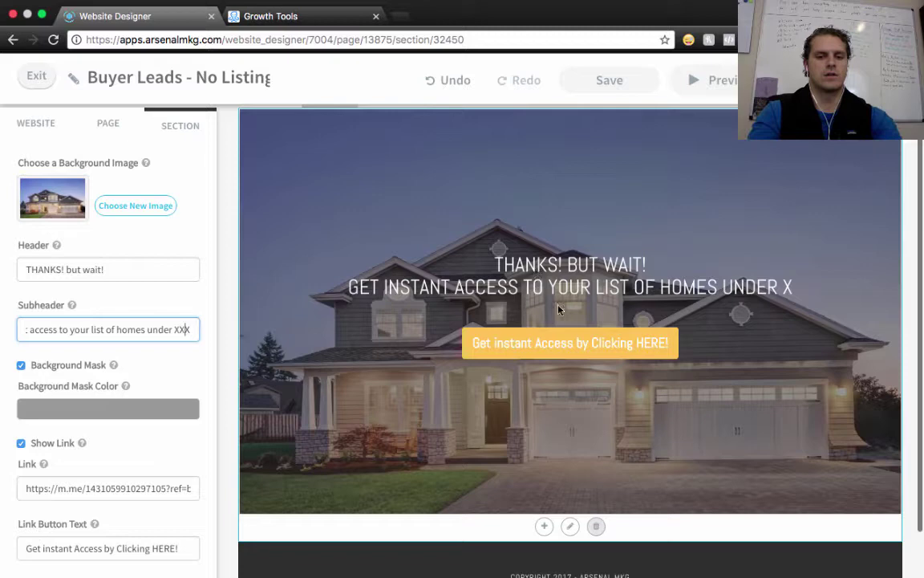
Relabel the section's button 'Get Your List Now!'
scroll(126, 431, down, 3)
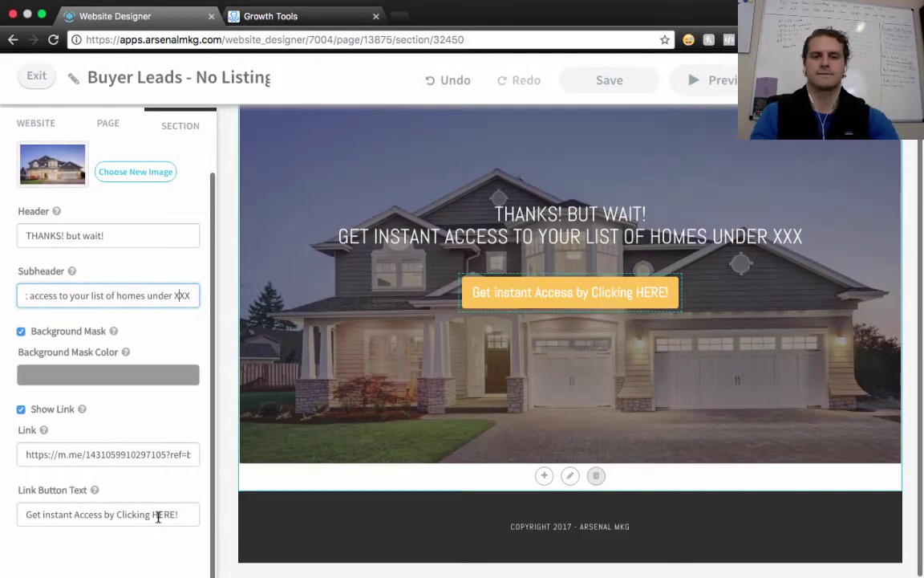
drag(183, 514, 28, 514)
text(G)
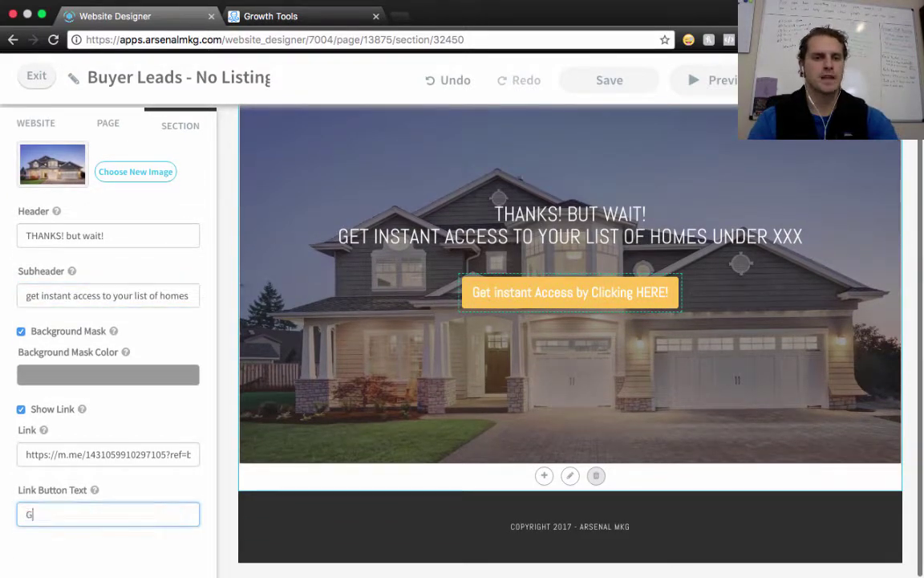
text(et Your List No)
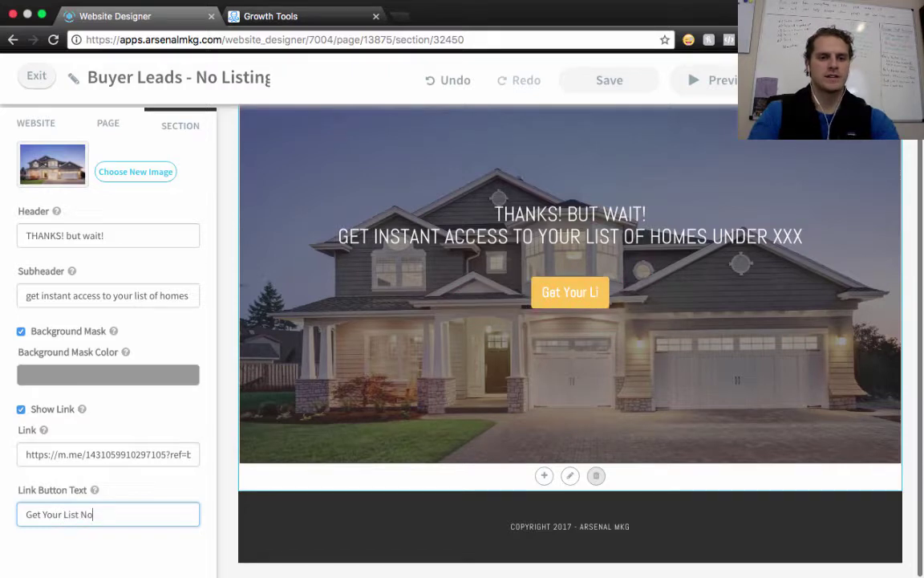
text(w!)
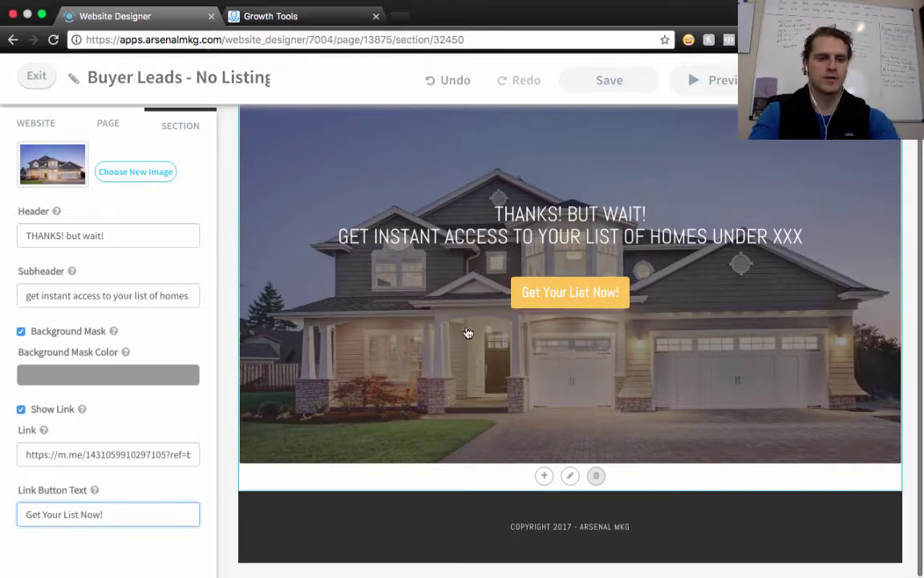
triple_click(102, 455)
key(BackSpace)
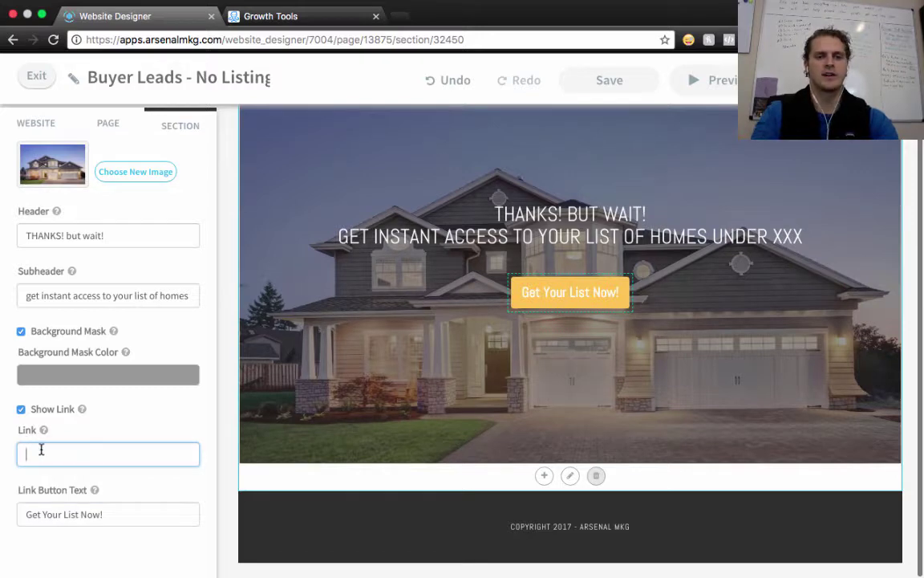
text(www.goog)
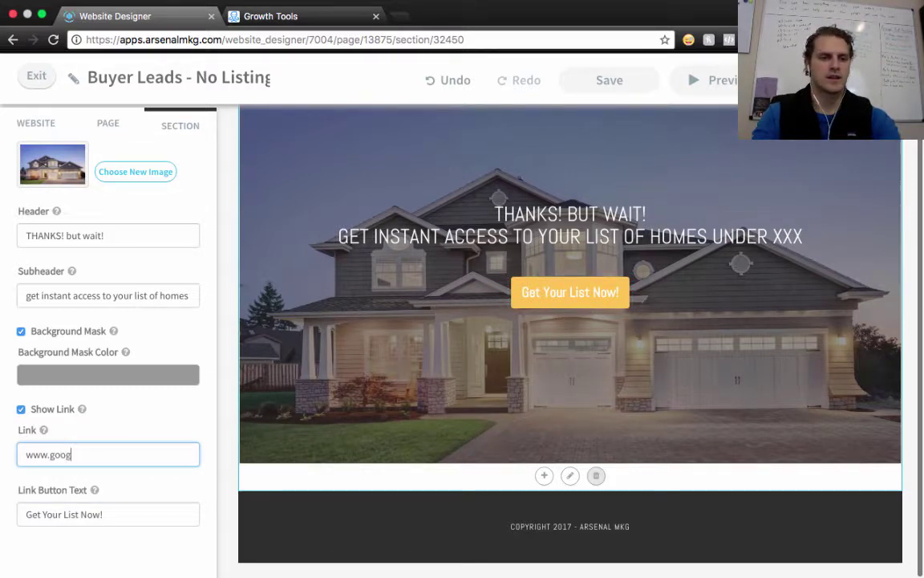
text(le.com)
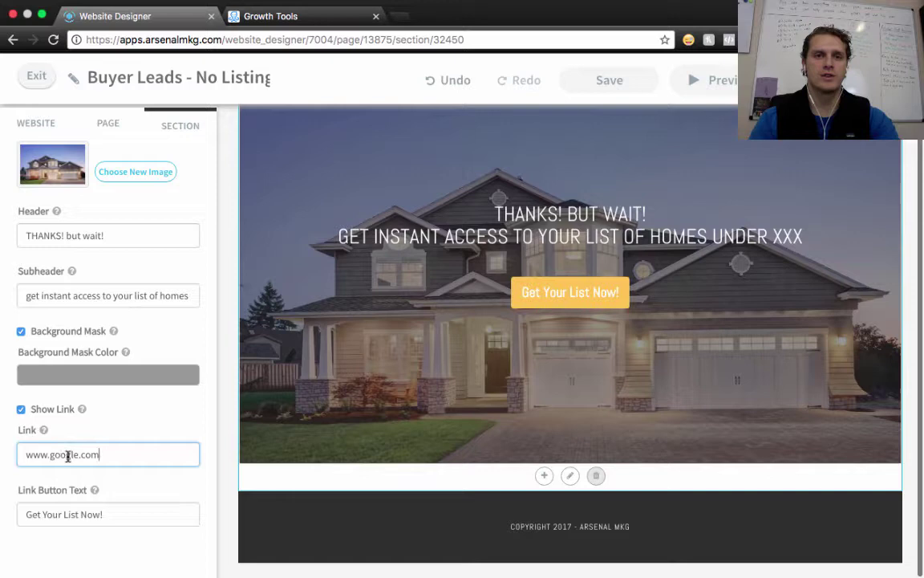
triple_click(68, 455)
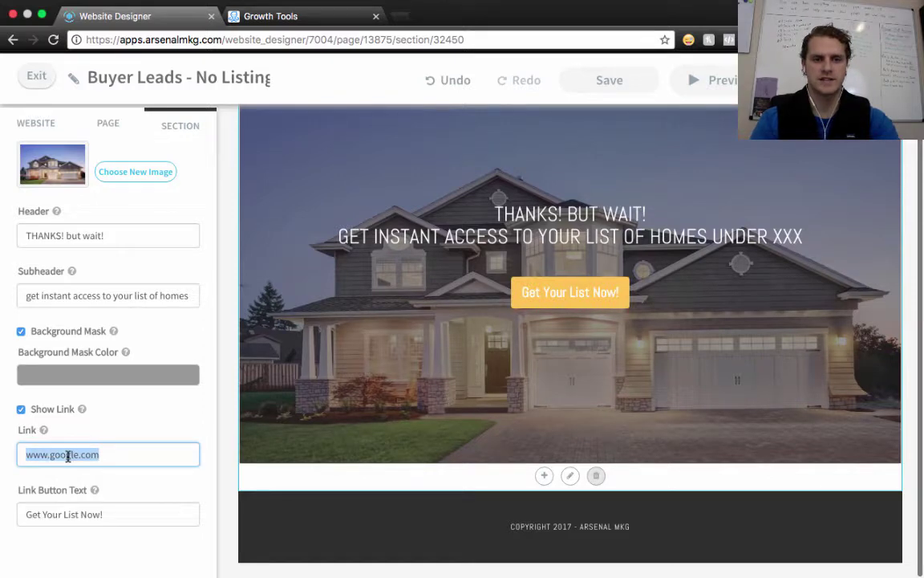
key(BackSpace)
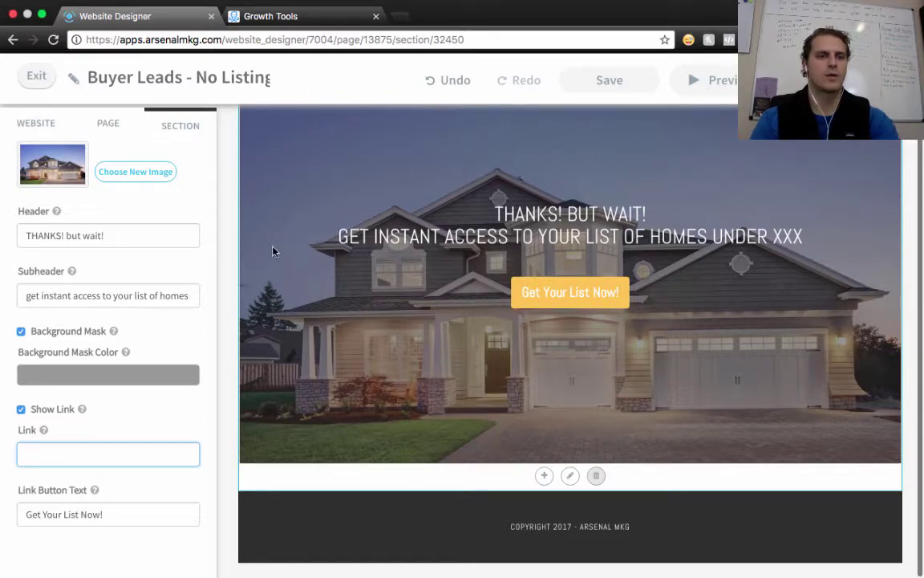
Paste the copied ManyChat ref URL as the button link and exit the page designer
click(295, 19)
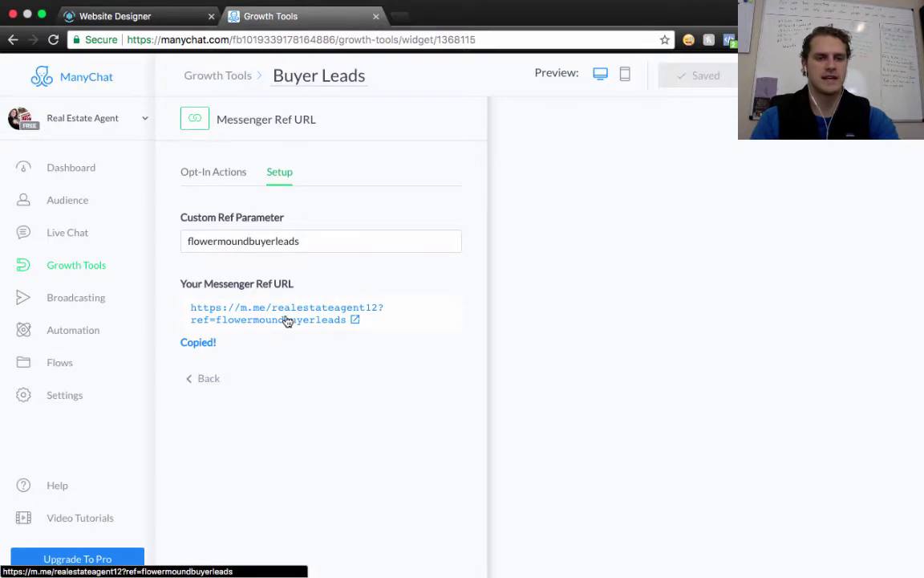
click(128, 15)
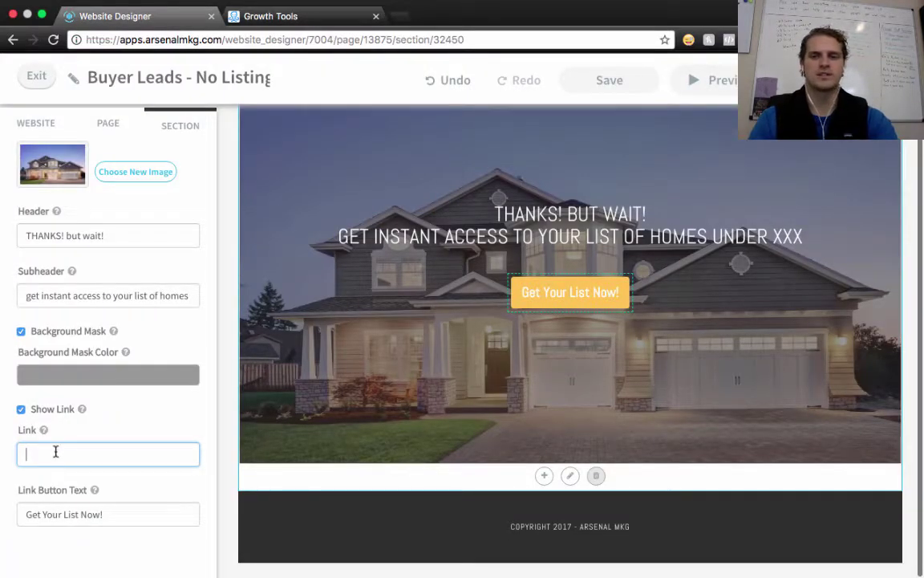
key(super+v)
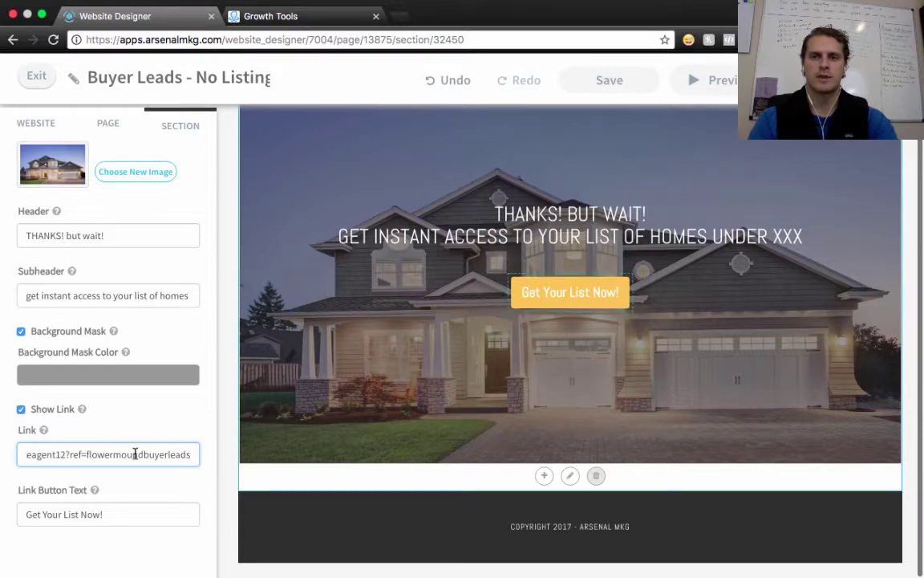
drag(135, 455, 68, 462)
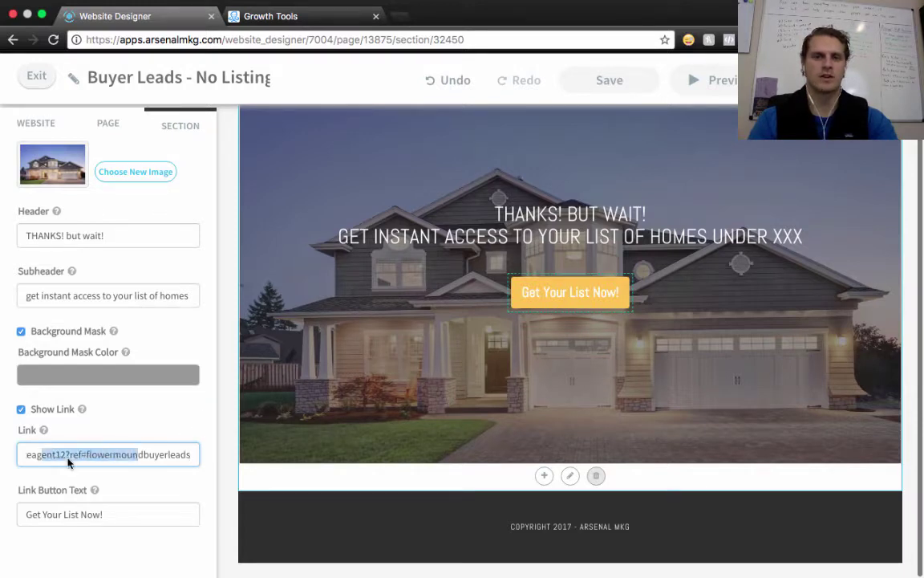
click(201, 416)
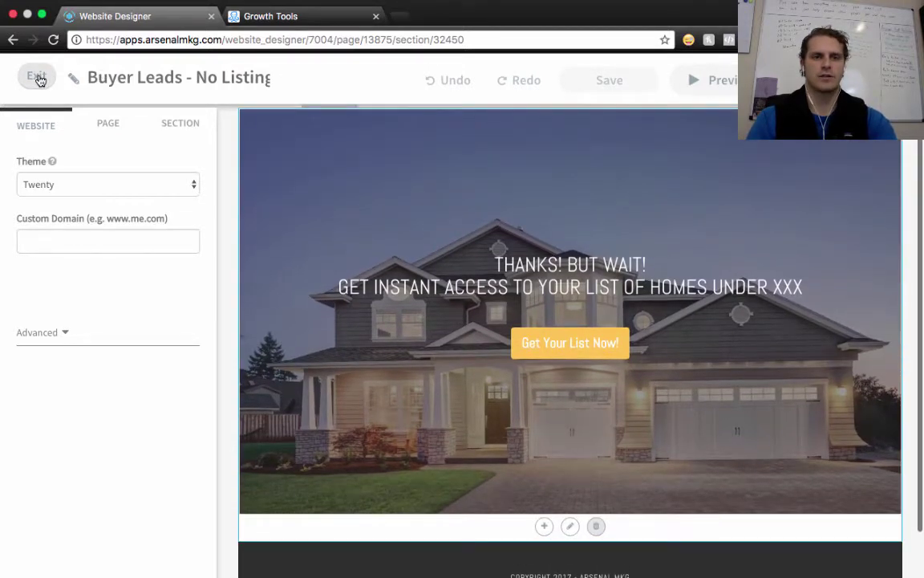
click(38, 78)
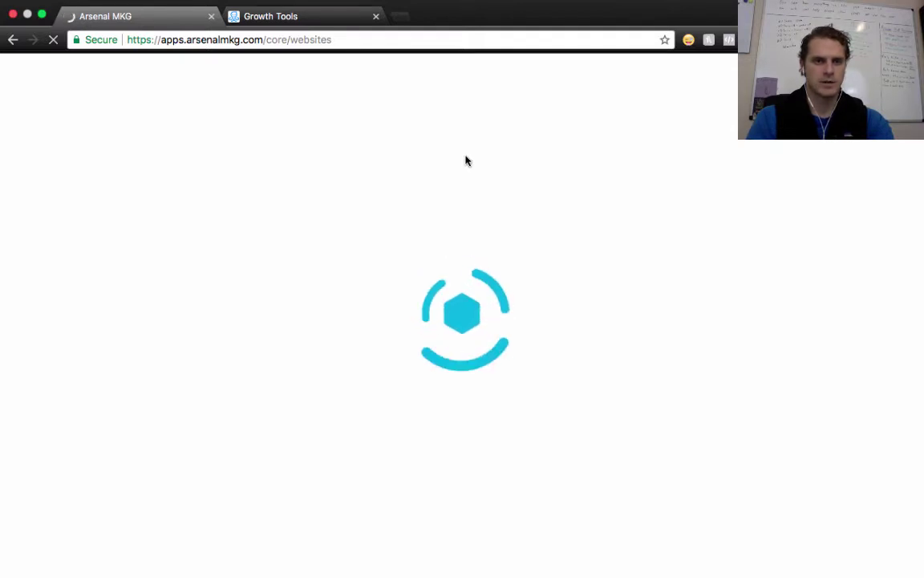
Unsubscribe the lone test subscriber from the bot via Bulk Actions, confirming with 'unsubscribe'
click(276, 16)
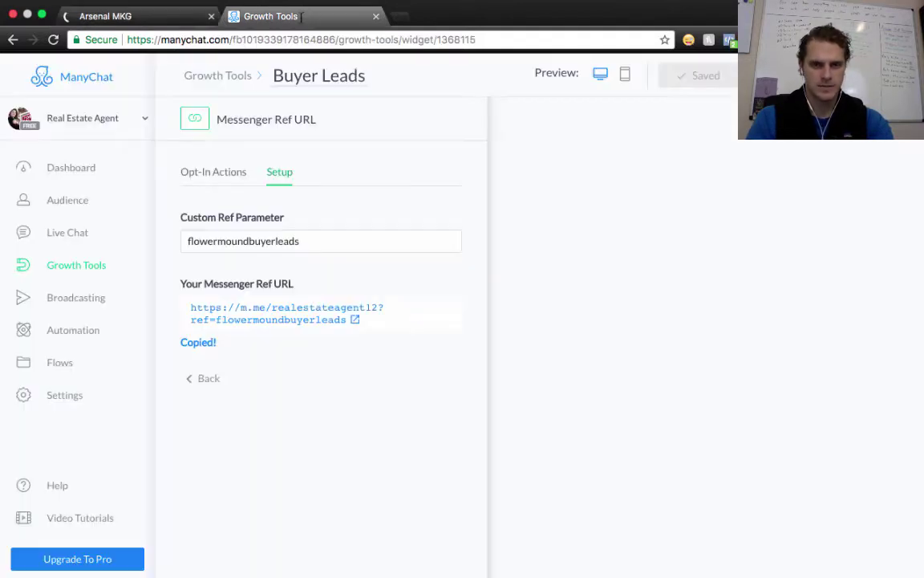
click(73, 200)
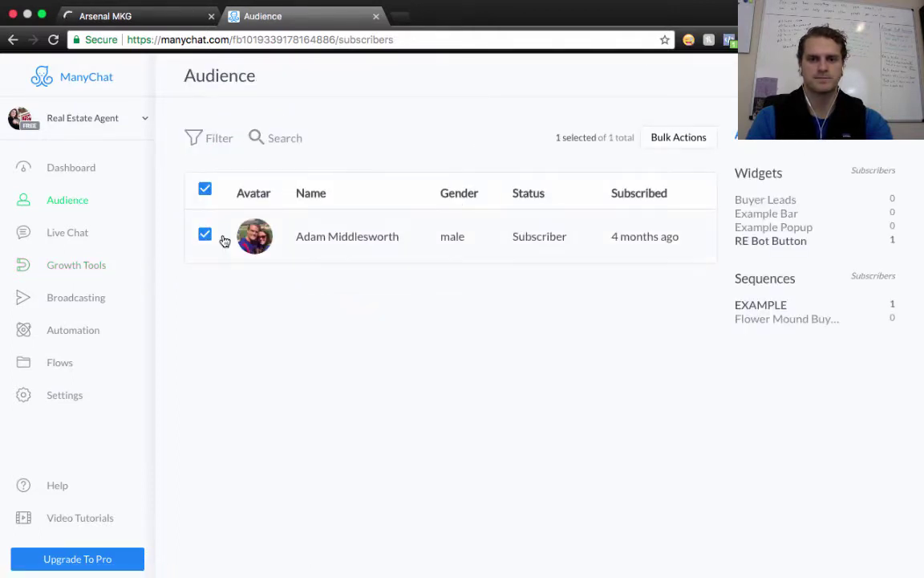
click(680, 140)
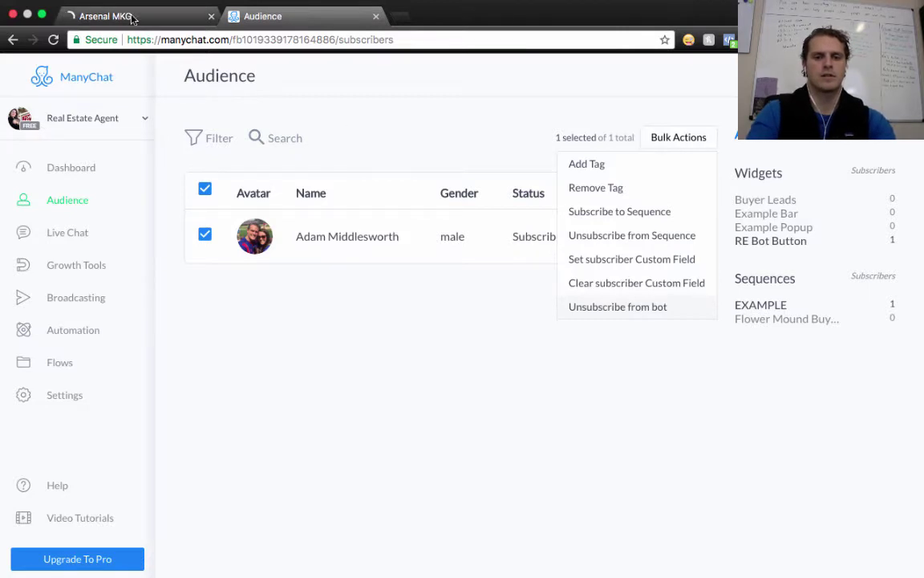
click(618, 306)
click(458, 265)
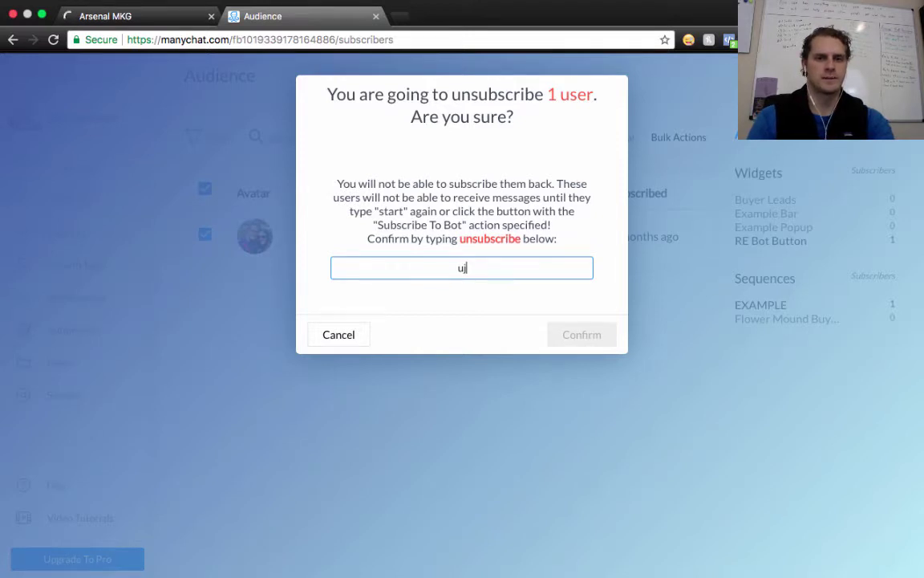
text(unsubscribe)
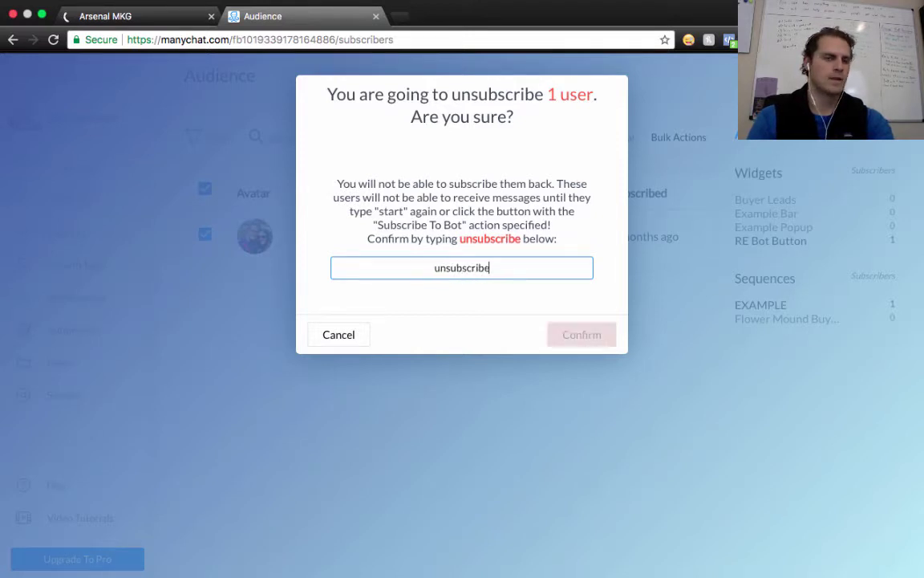
click(597, 336)
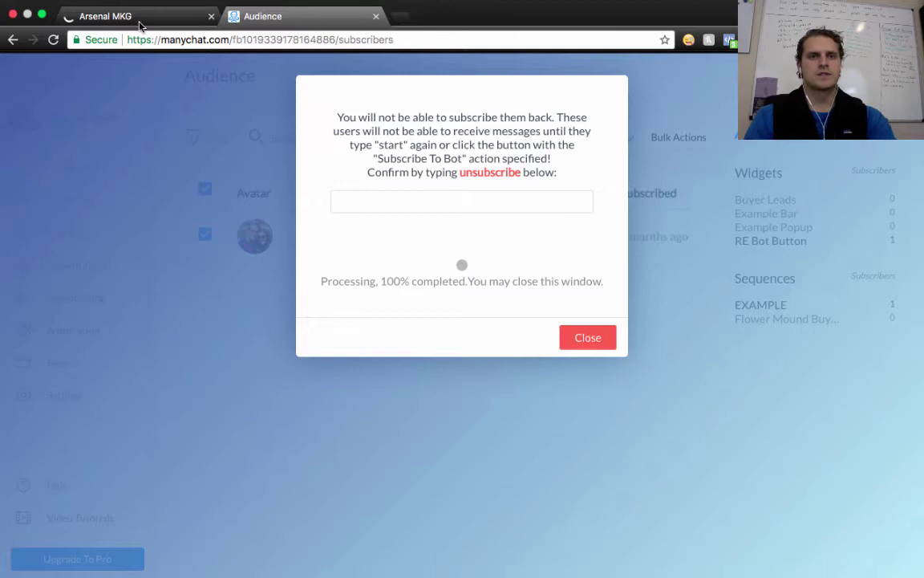
click(586, 337)
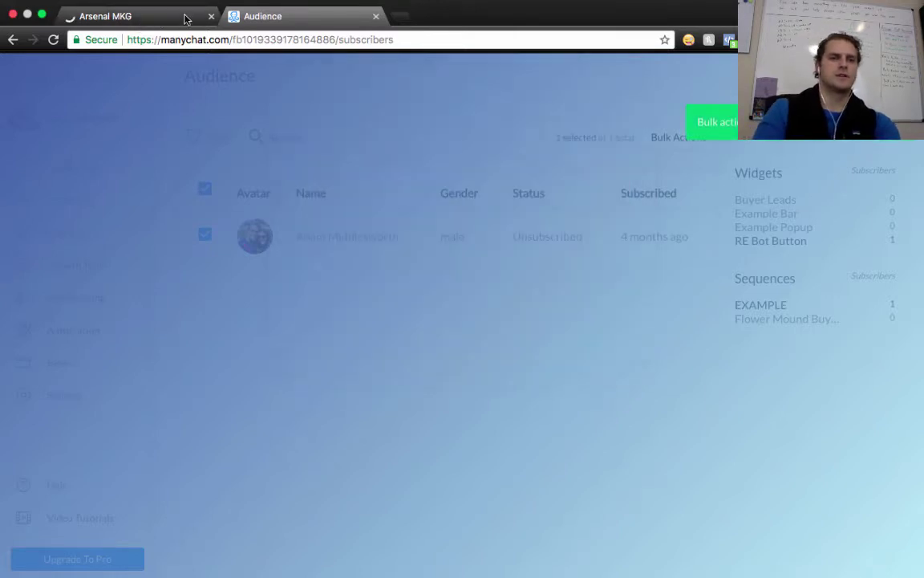
click(142, 14)
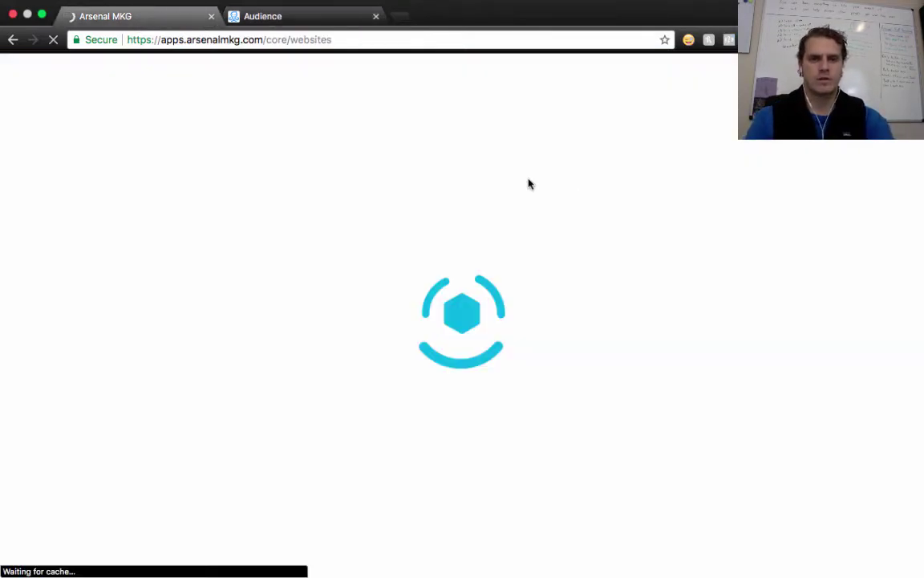
Reload the Arsenal MKG websites page until the Buyer Leads - No Listing card appears
click(341, 40)
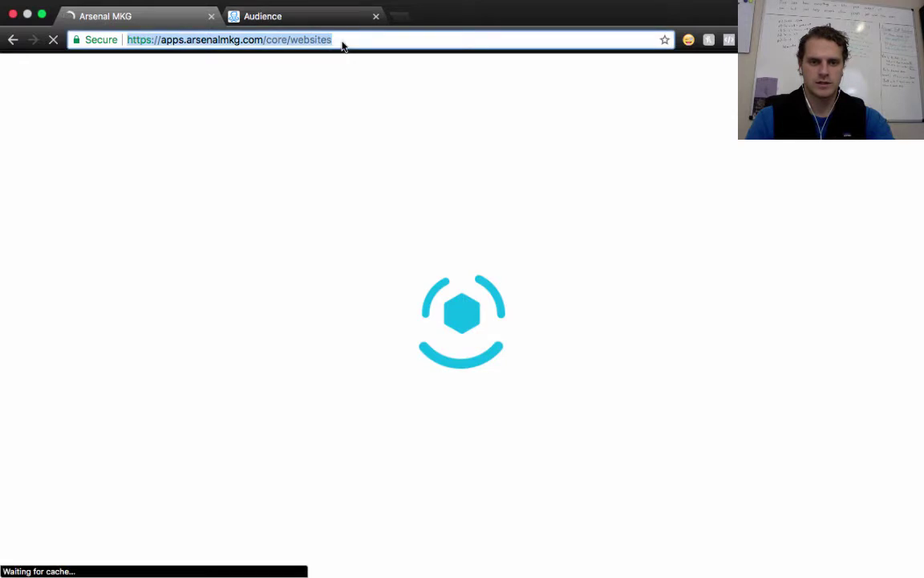
key(Return)
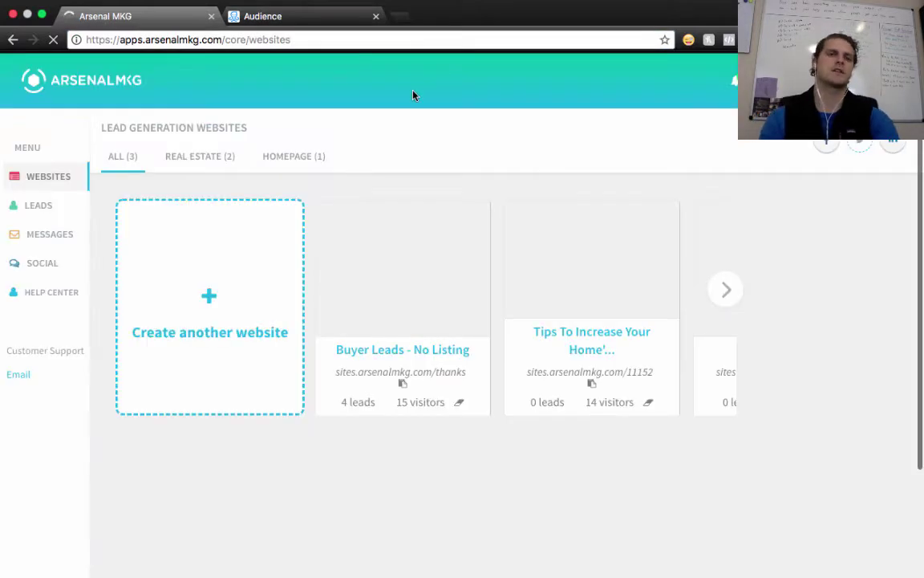
mouse_move(397, 324)
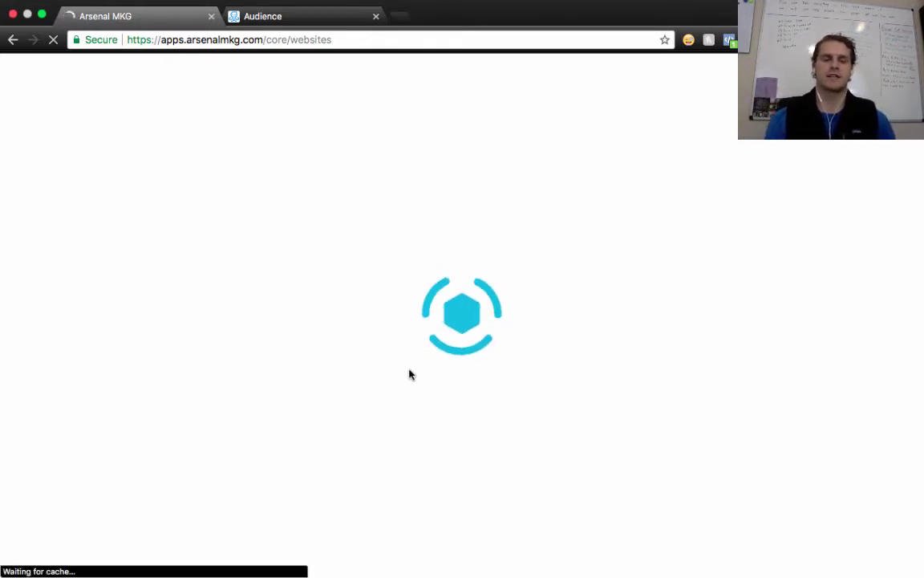
click(361, 40)
key(Return)
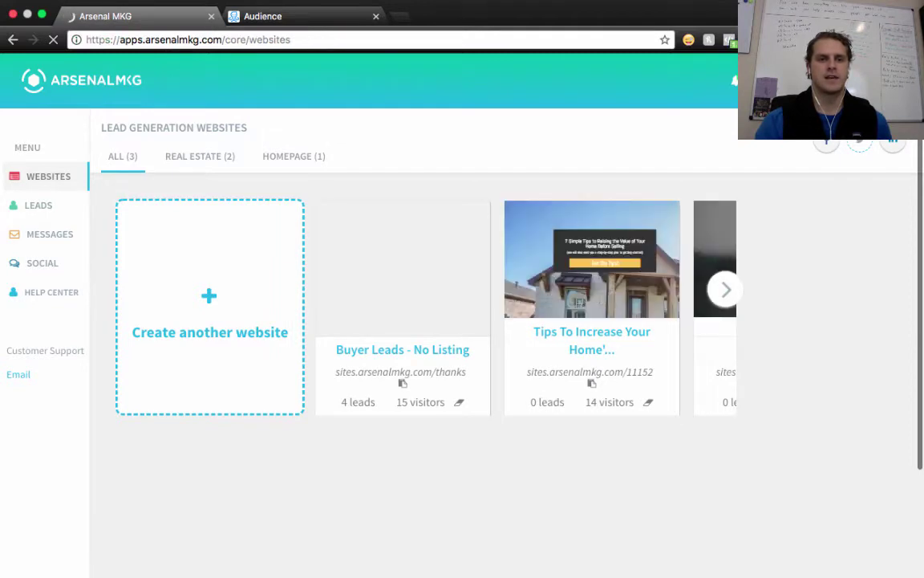
Open the live Buyer Leads - No Listing page and its Get Me The List! signup form
mouse_move(511, 397)
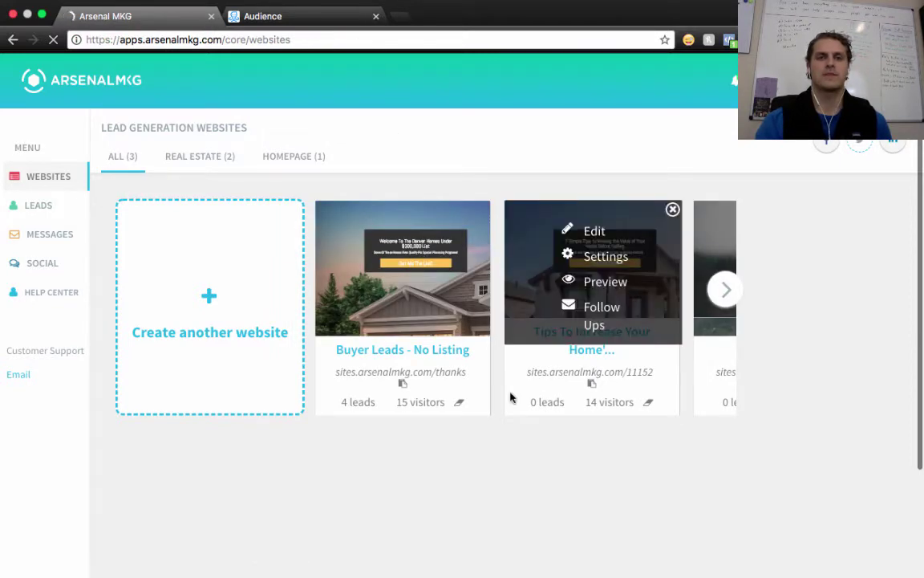
click(438, 380)
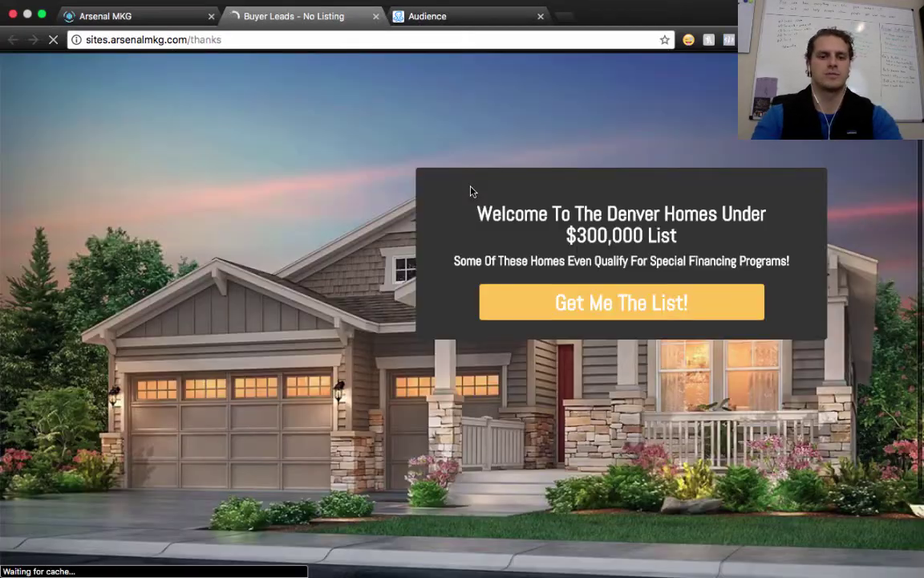
click(610, 302)
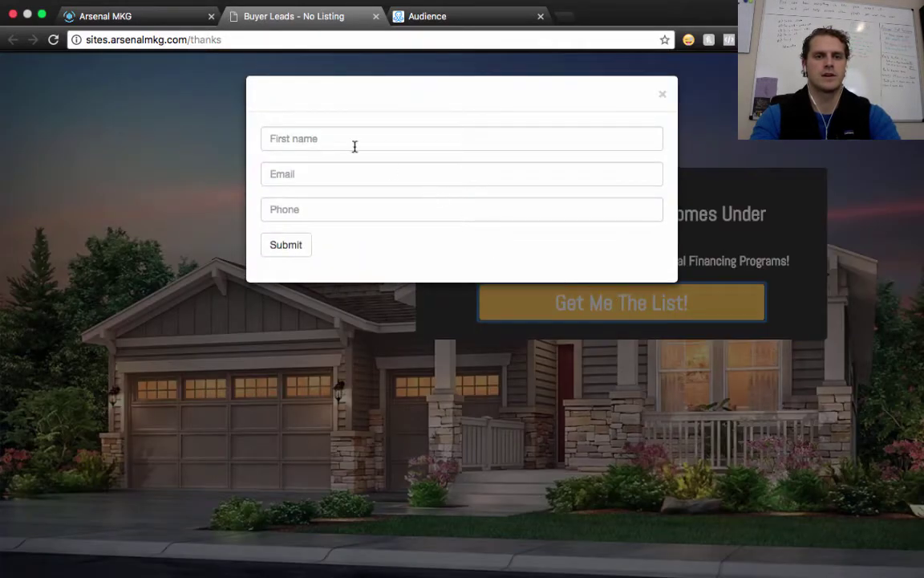
Fill the form with a test first name, autofilled e-mail and suggested phone number
click(352, 143)
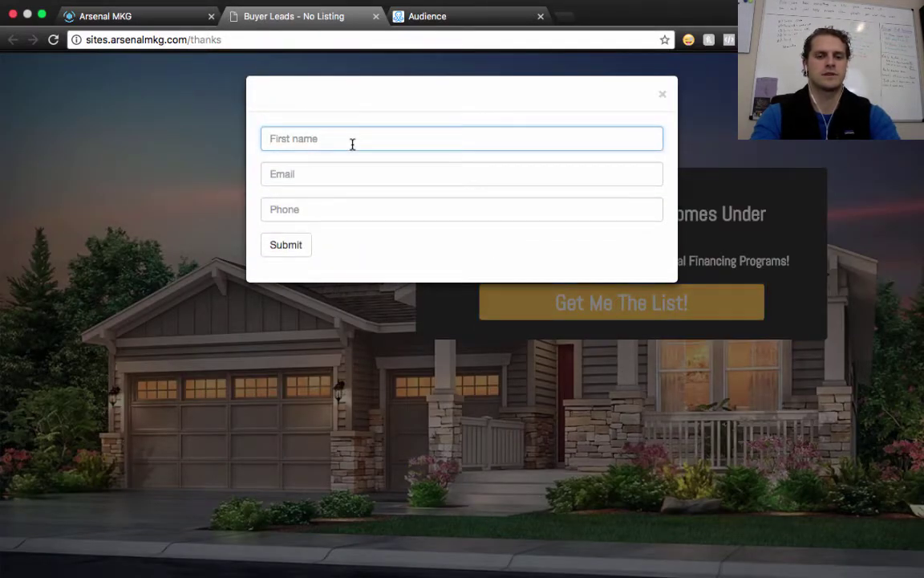
text(Adam)
key(Tab)
text(a)
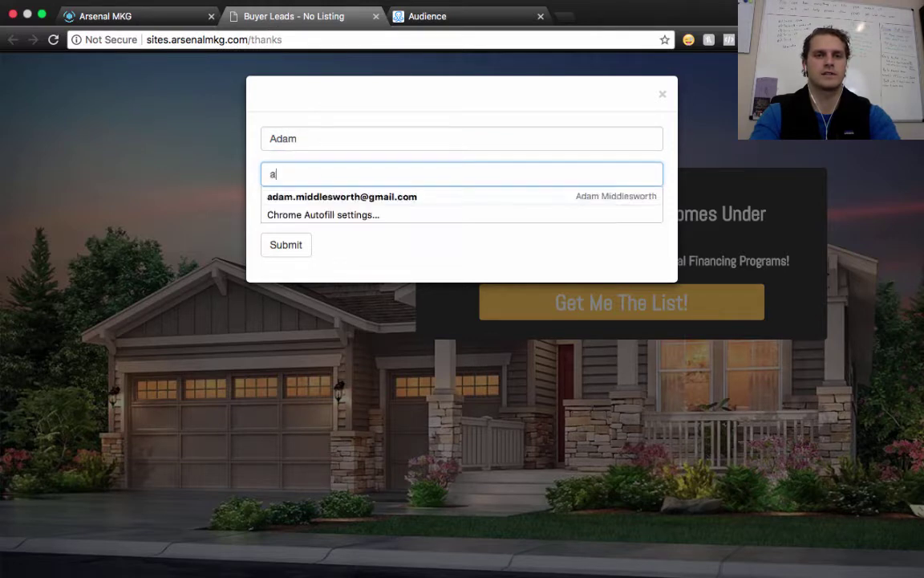
key(BackSpace)
key(BackSpace)
key(BackSpace)
key(BackSpace)
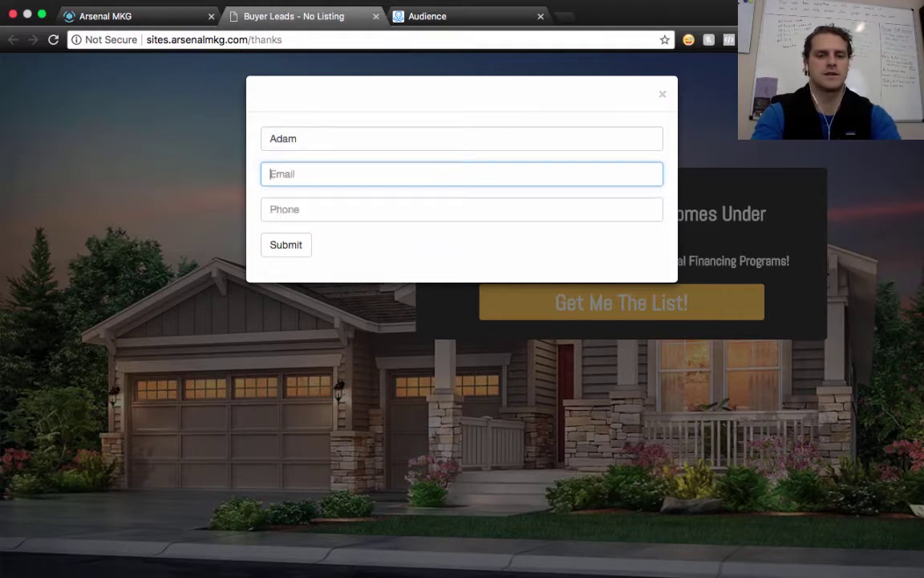
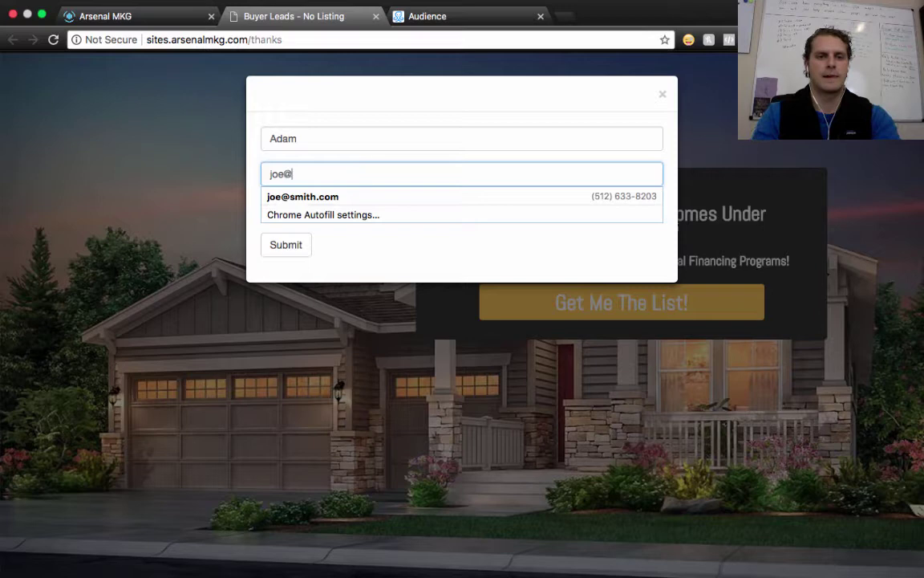
key(Tab)
text(512)
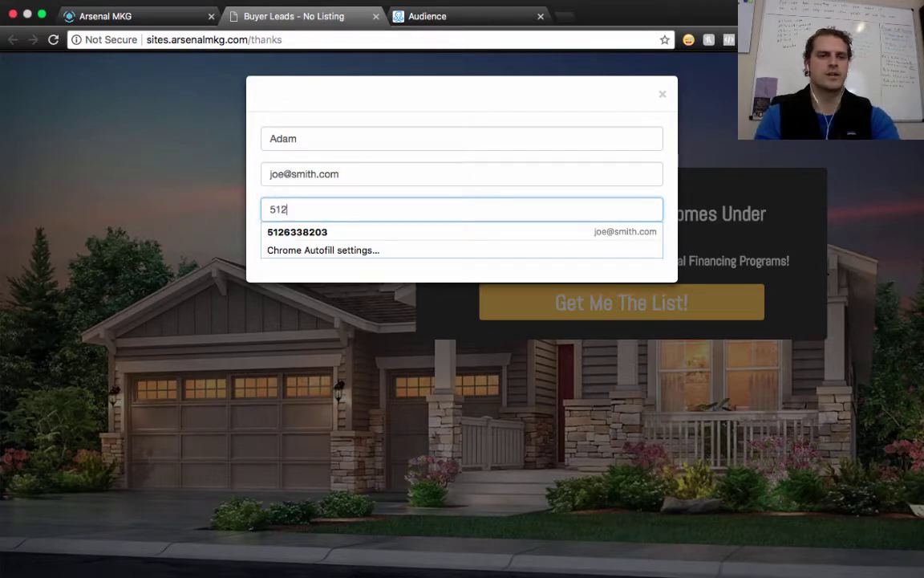
key(Down)
key(Return)
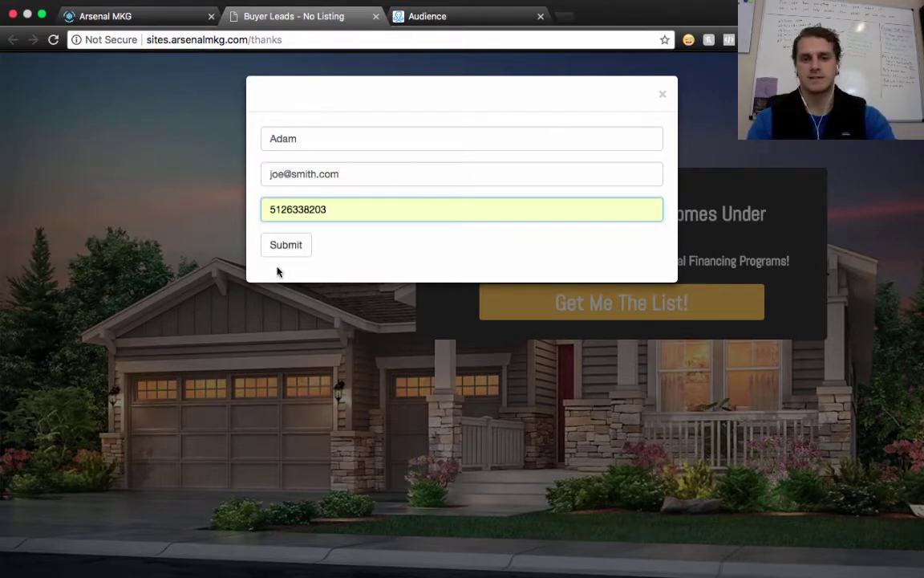
Submit the test lead and follow Get Your List Now! from the Thanks page into Messenger
click(285, 246)
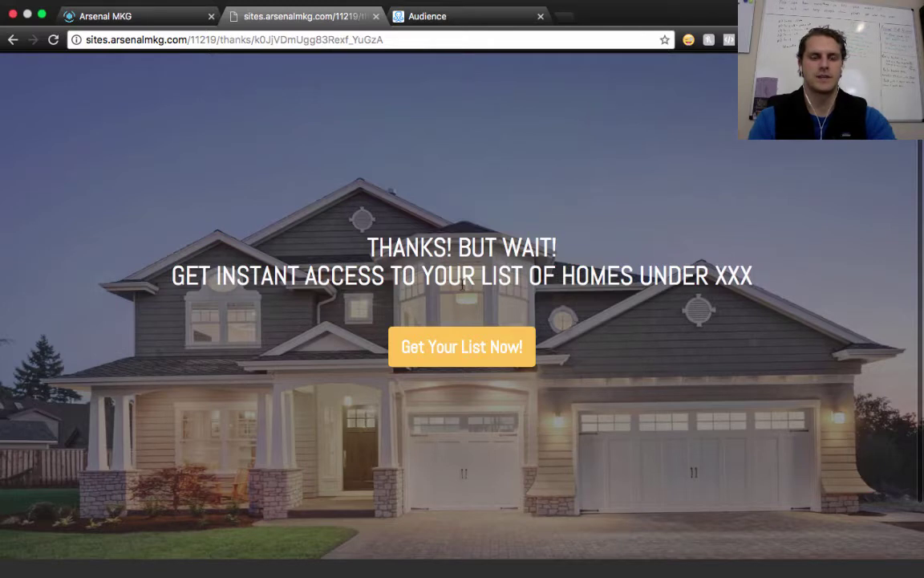
click(471, 351)
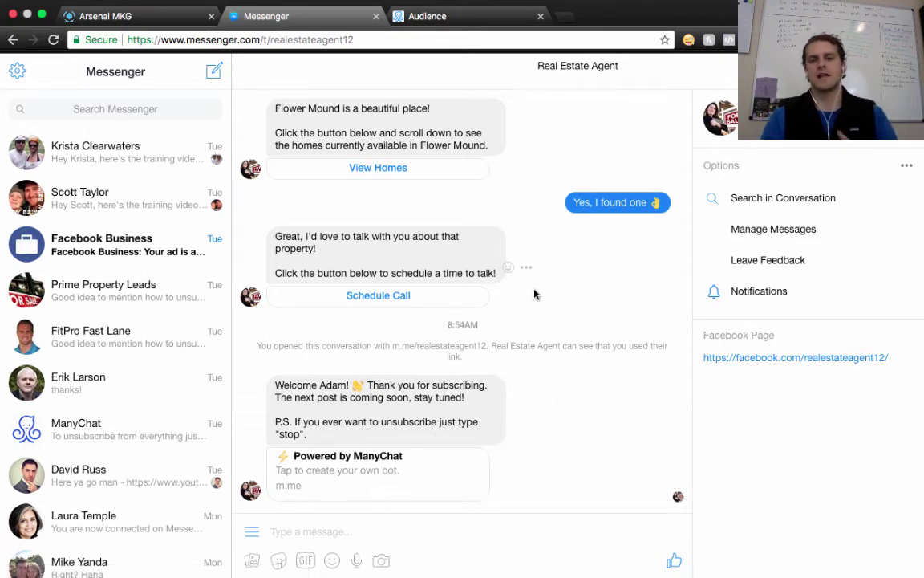
Scroll through the Real Estate Agent Messenger conversation to review the bot's welcome message
scroll(535, 295, up, 2)
scroll(535, 295, up, 3)
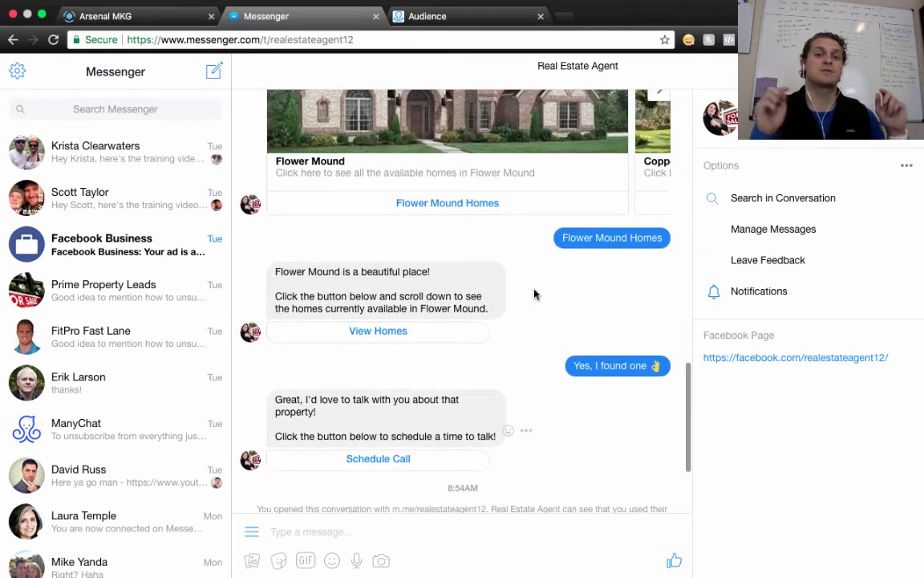
scroll(535, 295, down, 5)
click(453, 24)
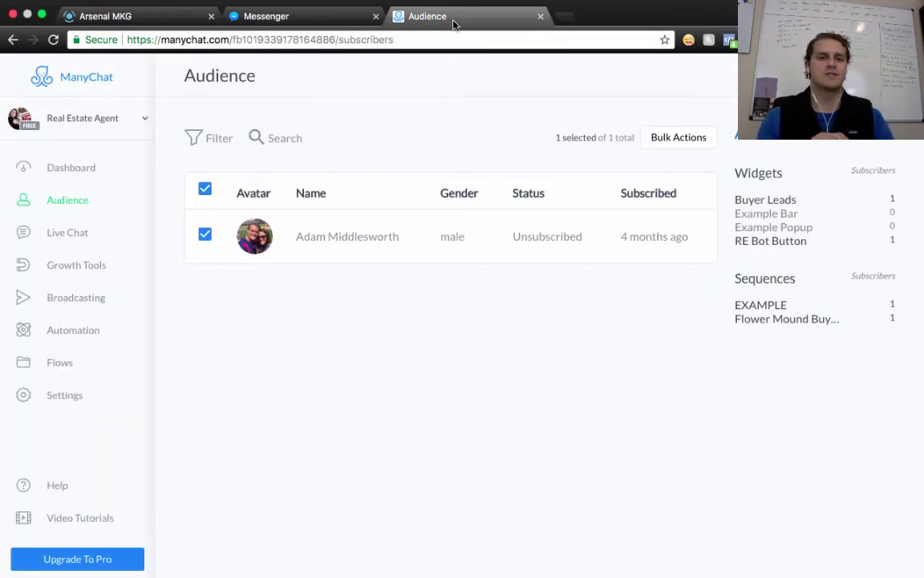